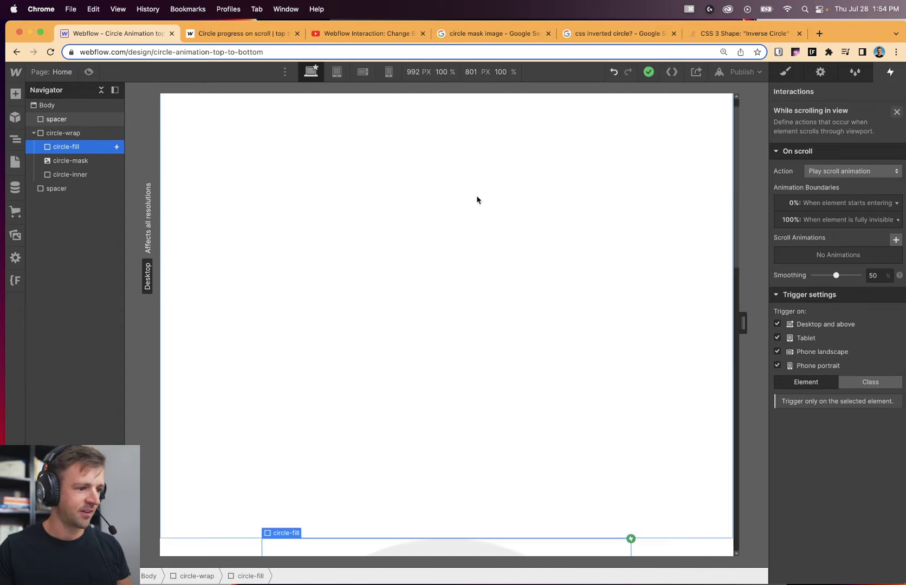
# - Review the page's scroll layout and the style settings of the spacer above the circle
pyautogui.scroll(-1, 536, 247)
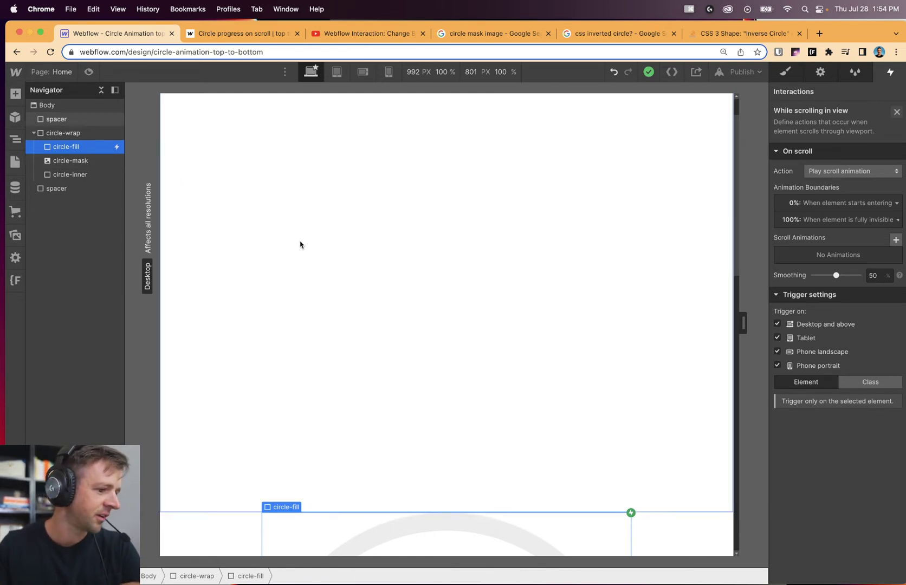
pyautogui.scroll(-7, 301, 245)
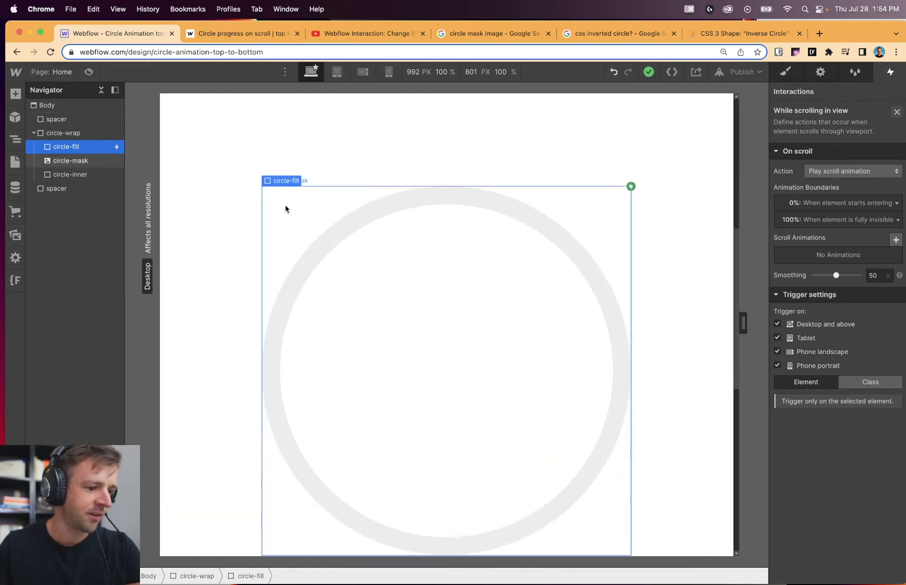
pyautogui.click(57, 119)
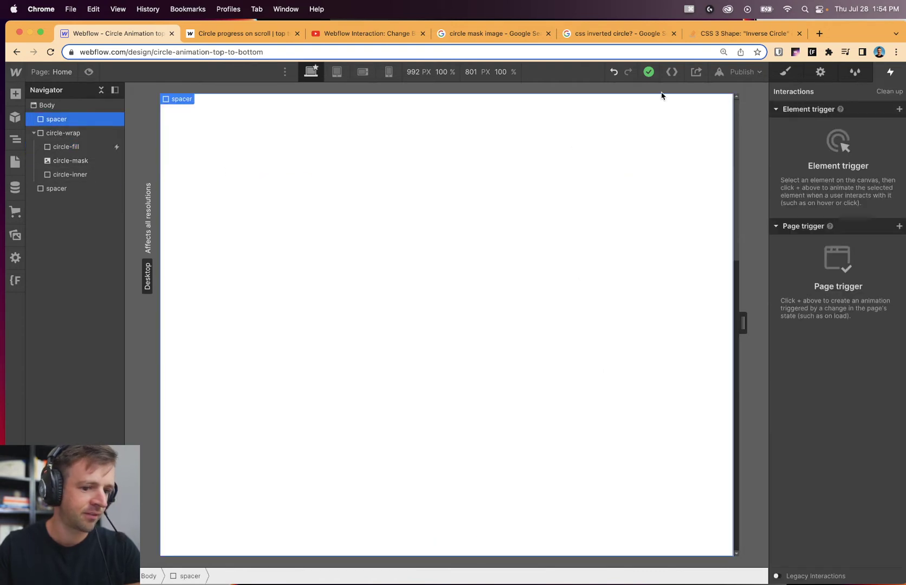
pyautogui.click(786, 71)
pyautogui.scroll(-8, 671, 280)
pyautogui.scroll(3, 655, 269)
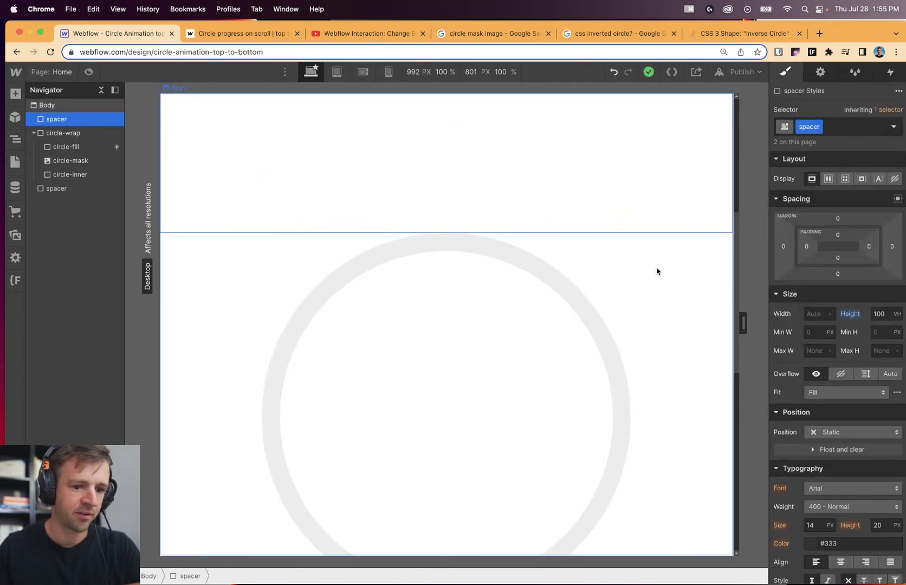
# - Inspect the circle-mask image settings and view its asset circle-mask-w.png at full size in the browser
pyautogui.click(83, 136)
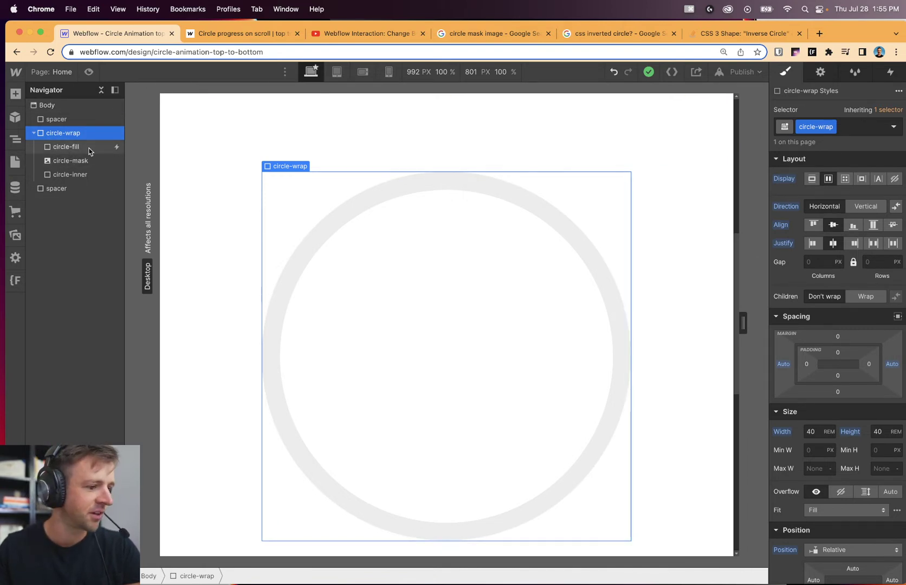
pyautogui.click(87, 161)
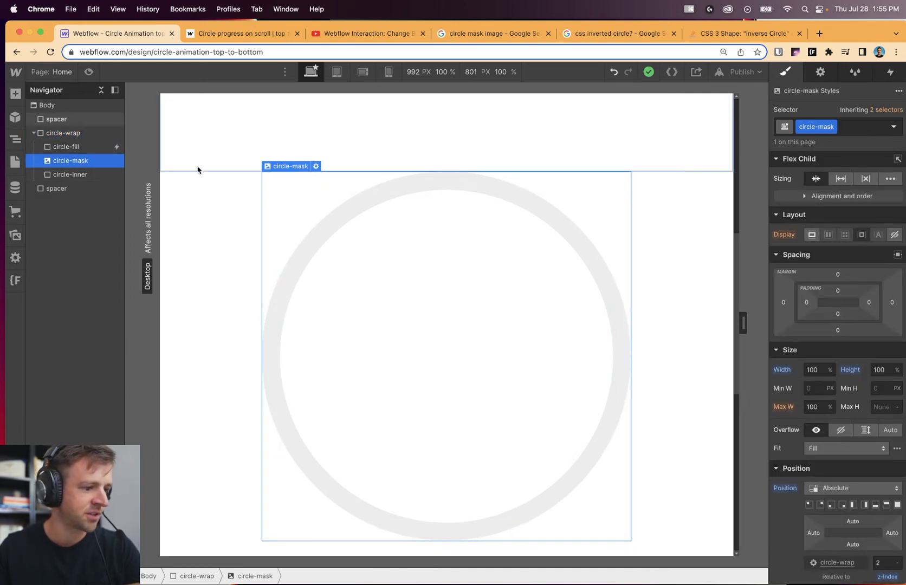
pyautogui.click(316, 167)
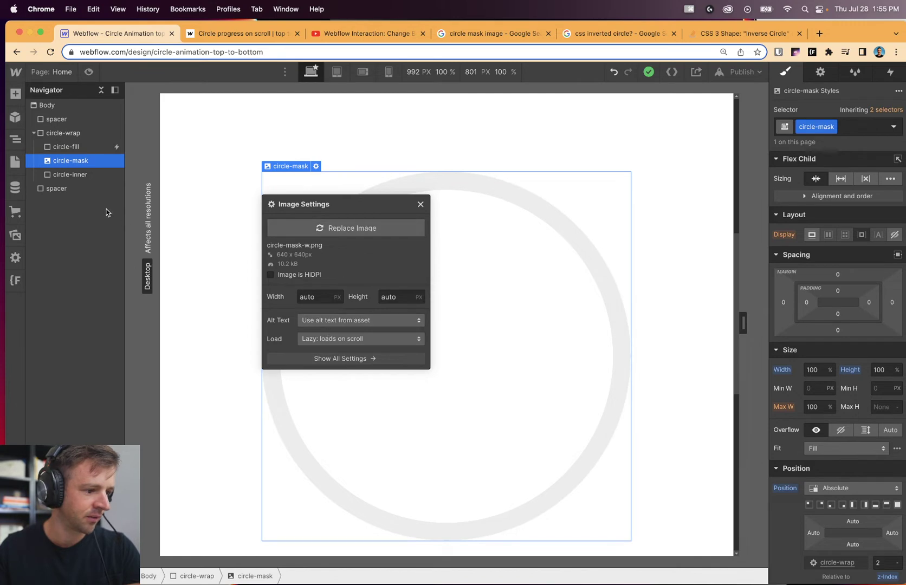
pyautogui.click(15, 235)
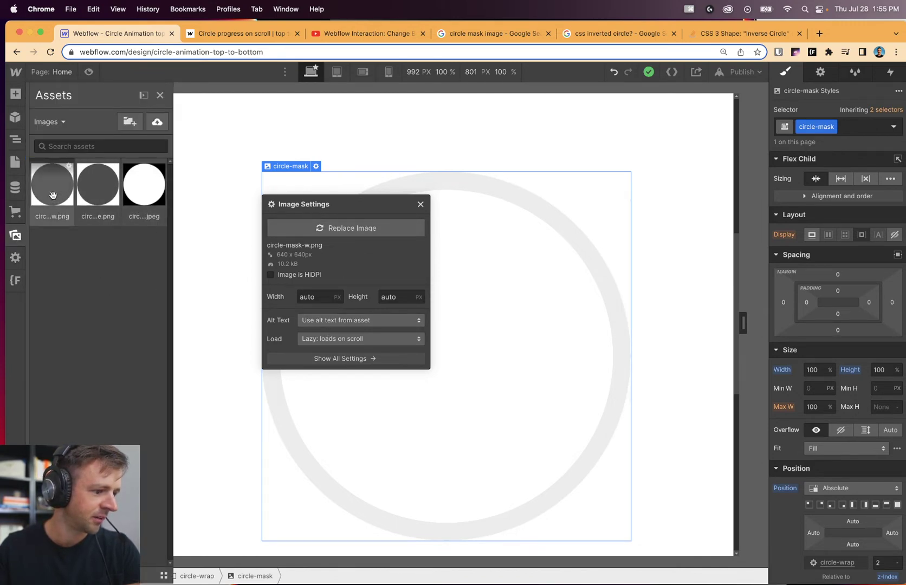
pyautogui.click(69, 167)
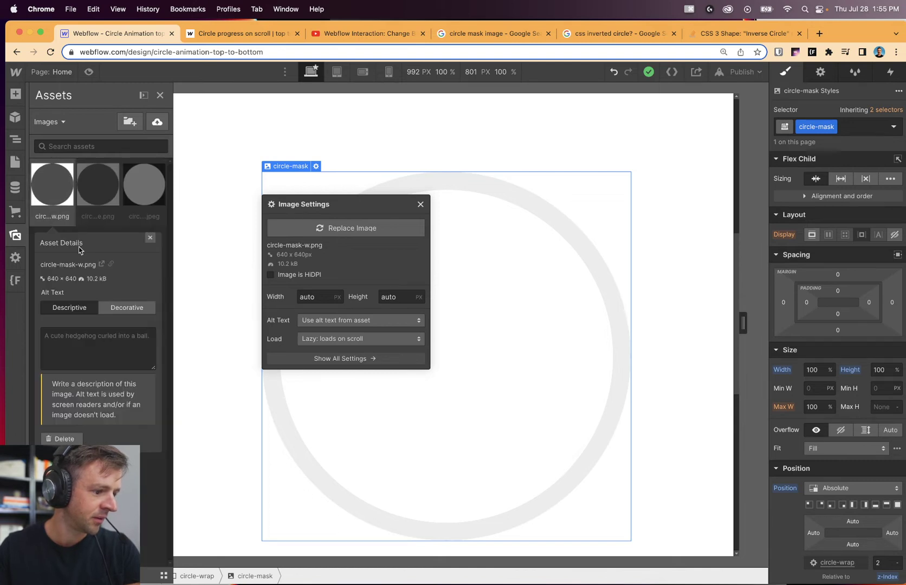
pyautogui.click(101, 265)
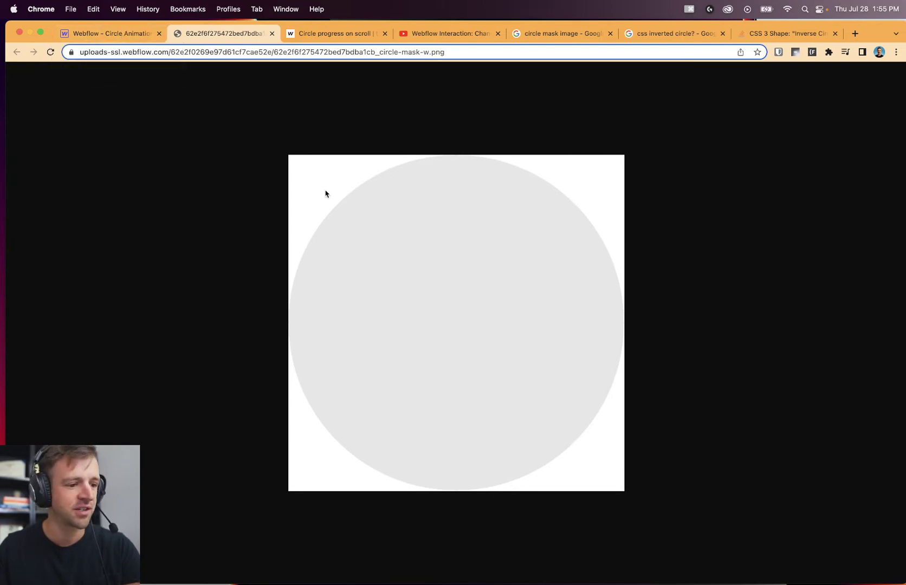
pyautogui.click(122, 35)
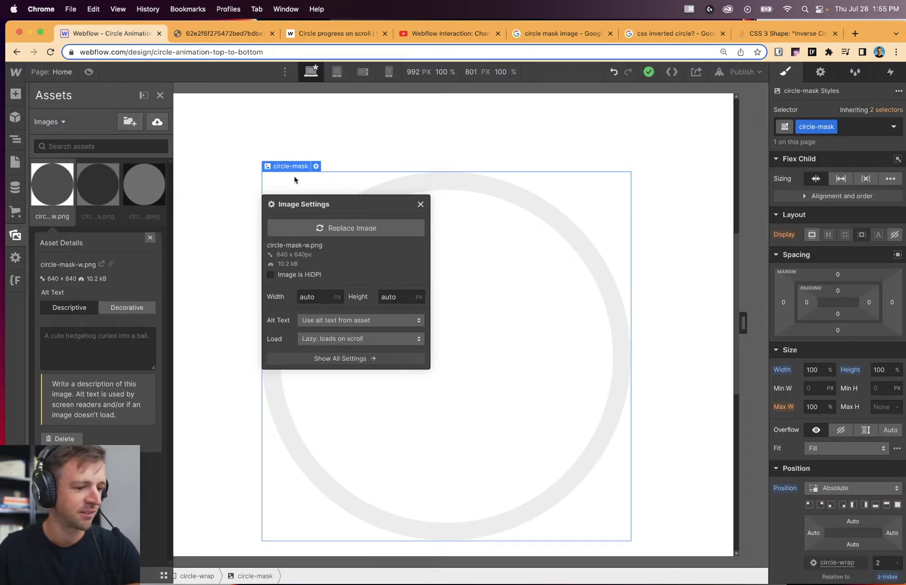
pyautogui.click(421, 204)
pyautogui.click(150, 238)
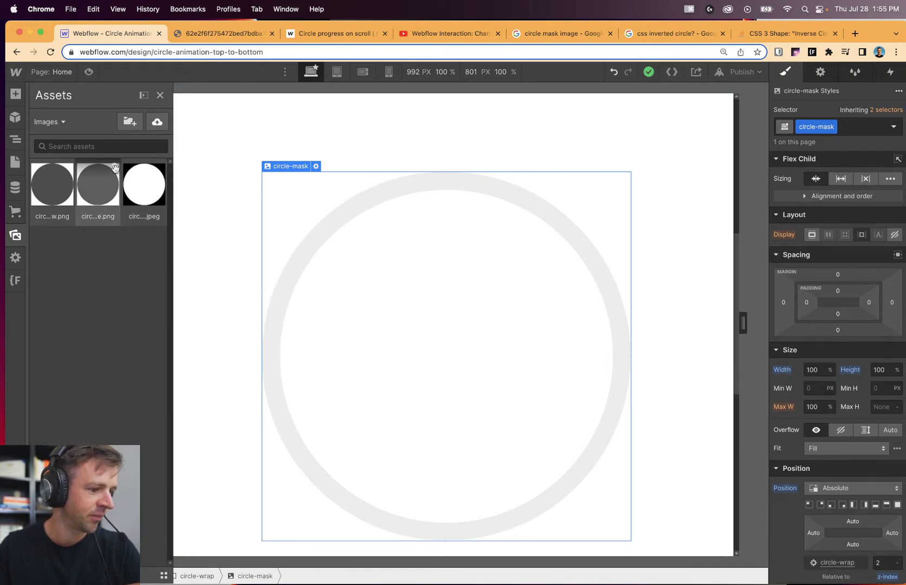
# - Delete the unused images circle-mask-white.png and circle-mask.jpeg from the project assets
pyautogui.click(115, 168)
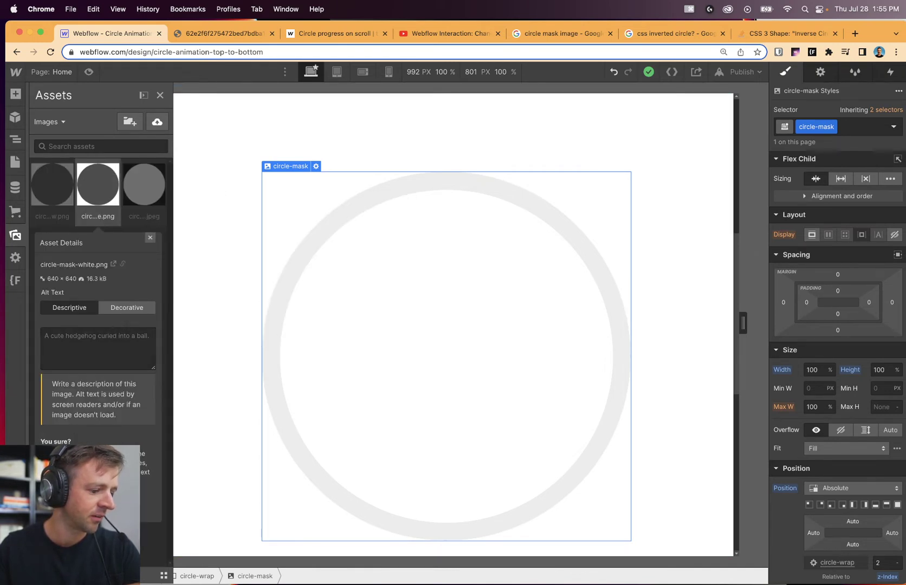
pyautogui.click(76, 502)
pyautogui.click(115, 168)
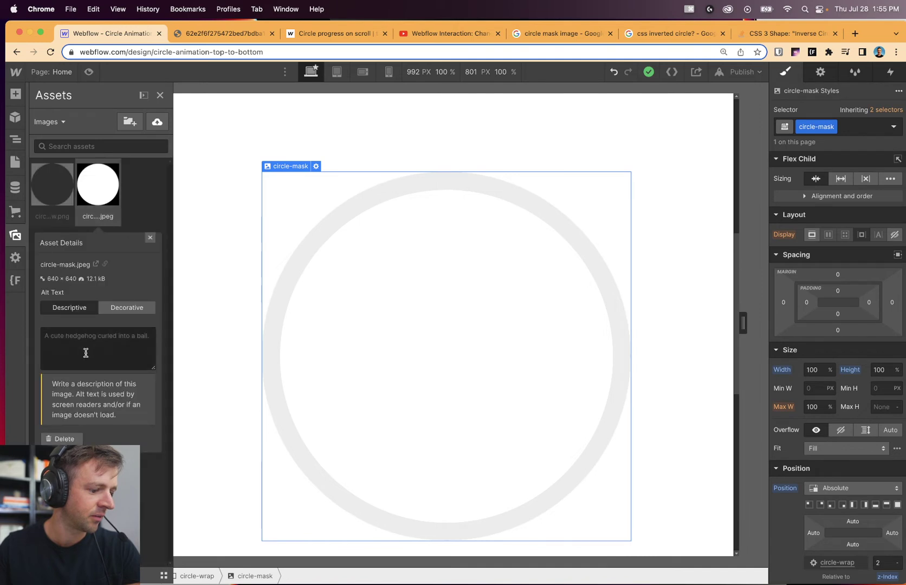
pyautogui.click(76, 439)
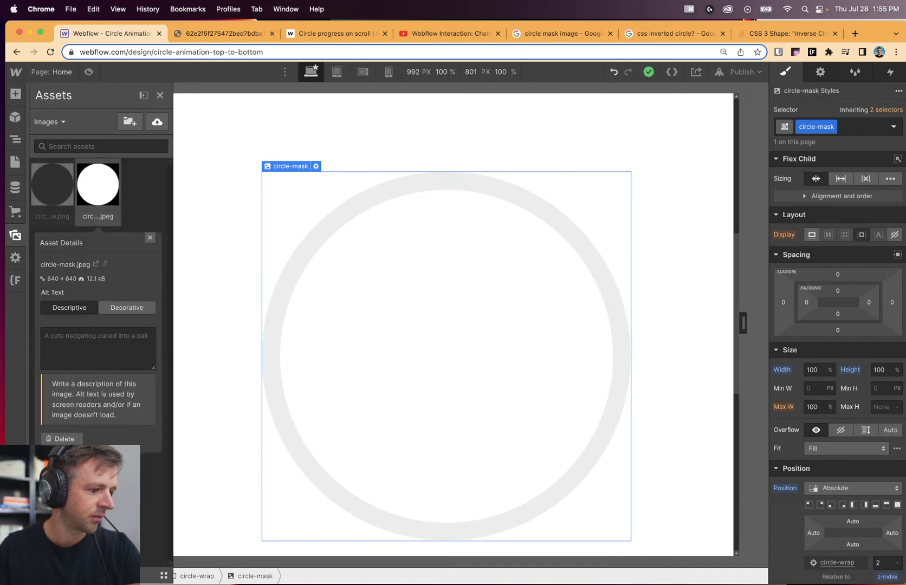
pyautogui.click(76, 493)
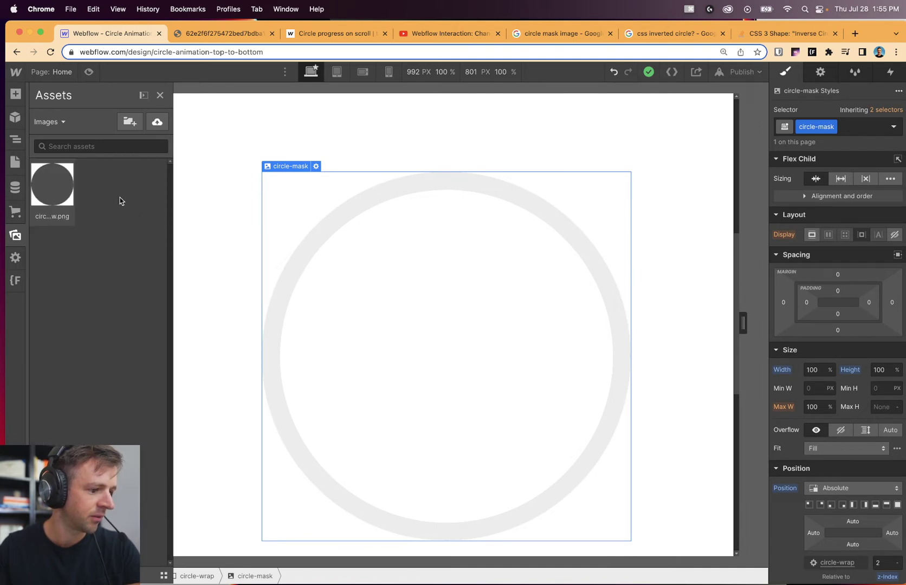
# - Check the asset details of circle-mask-w.png and return to the page's element tree
pyautogui.click(70, 168)
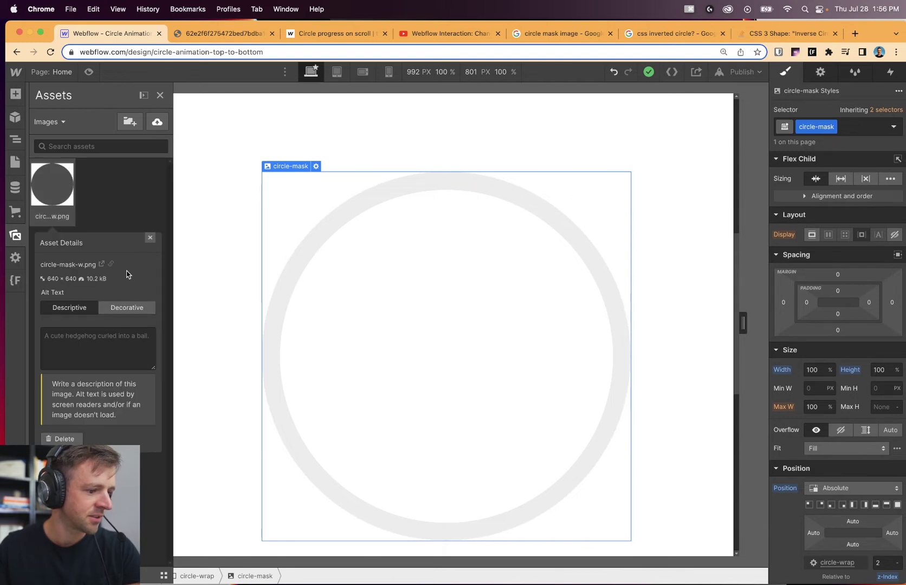
pyautogui.click(152, 237)
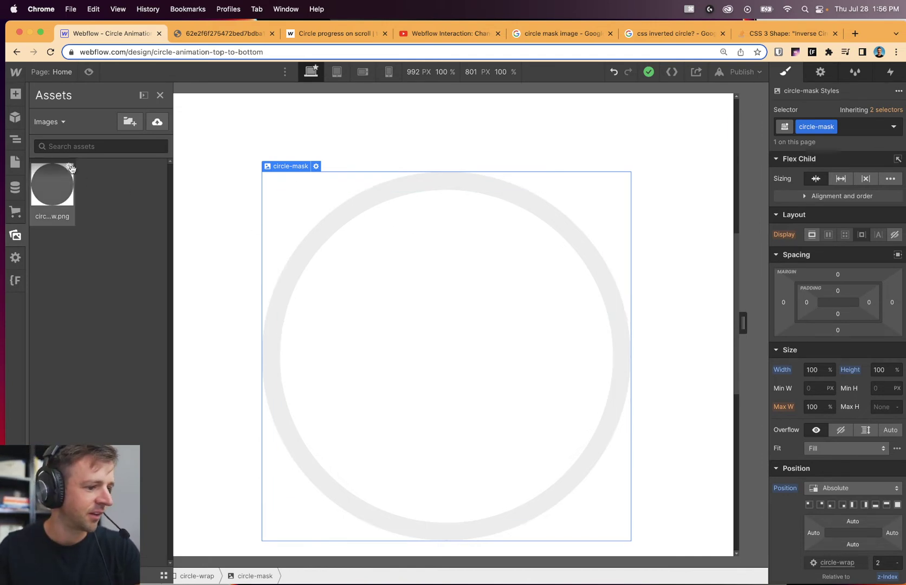
pyautogui.click(160, 95)
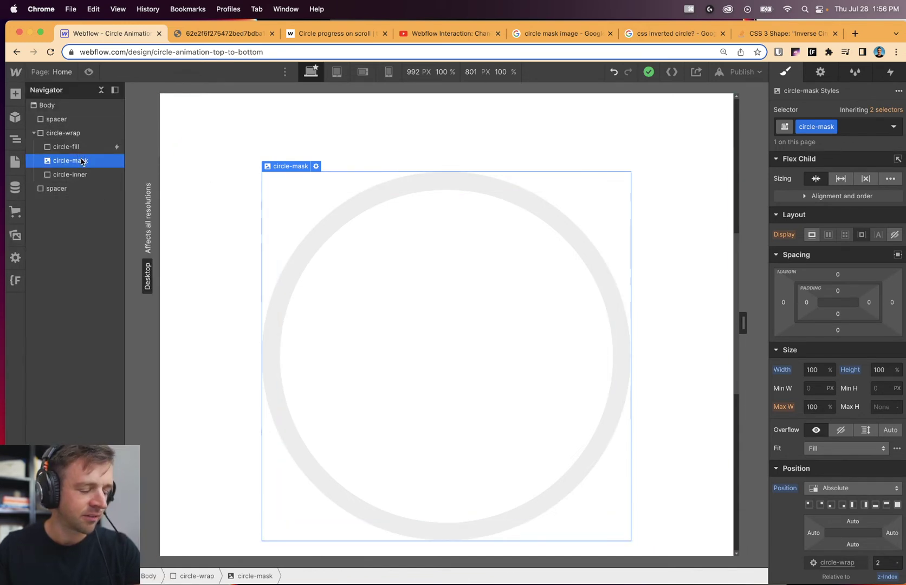
# - Examine the size and position styles of circle-mask and its parent circle-wrap
pyautogui.scroll(-2, 801, 354)
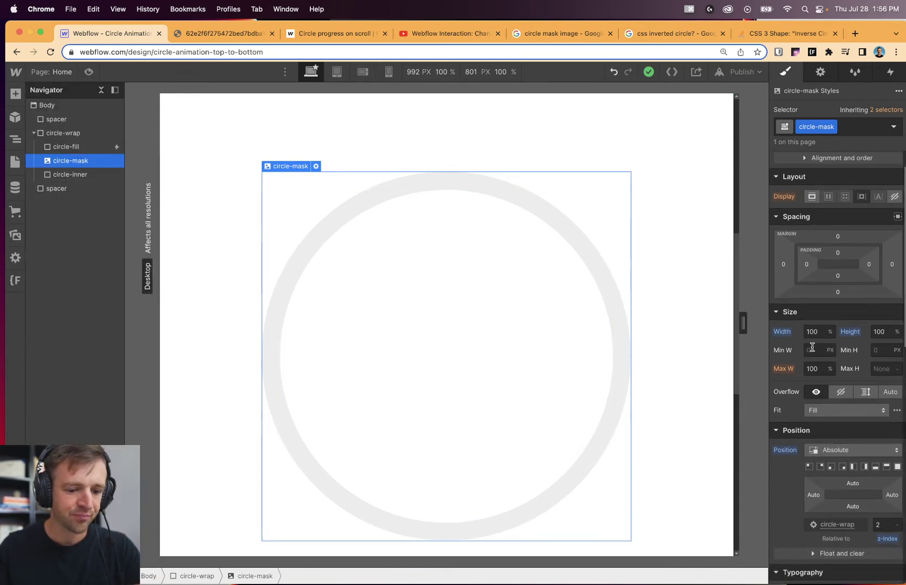
pyautogui.click(64, 133)
pyautogui.scroll(-5, 829, 463)
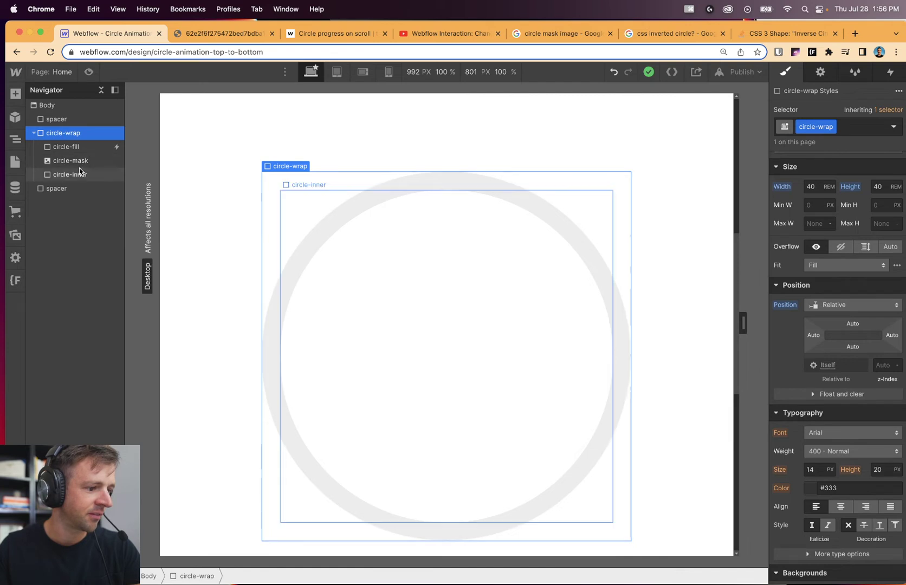
pyautogui.click(79, 163)
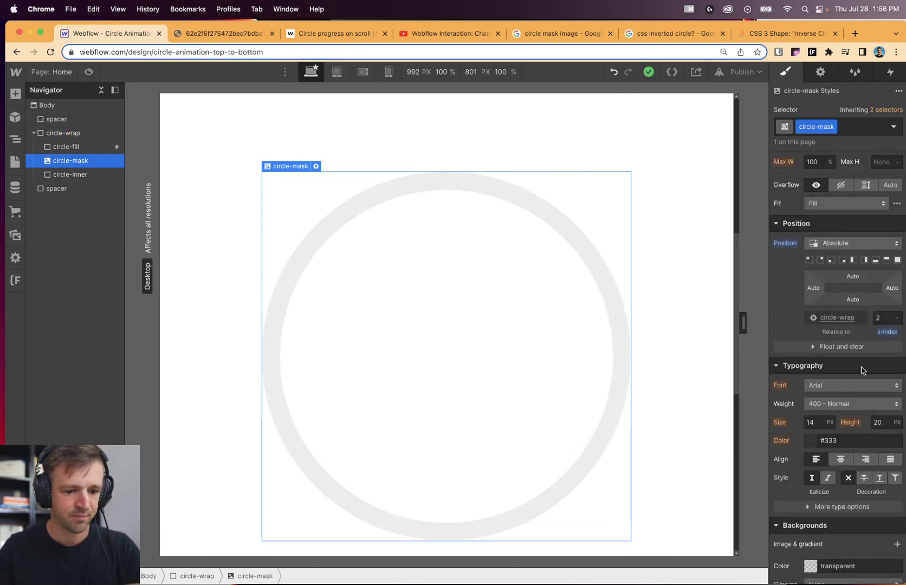
# - Change the circle-fill element's background color to red #ef0101
pyautogui.click(81, 148)
pyautogui.scroll(-1, 829, 426)
pyautogui.scroll(2, 829, 426)
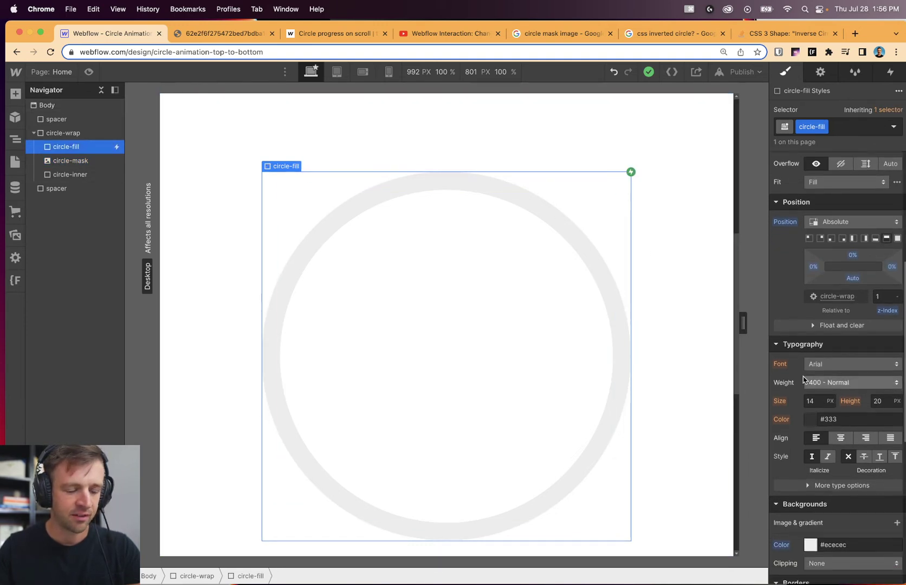
pyautogui.scroll(-4, 828, 382)
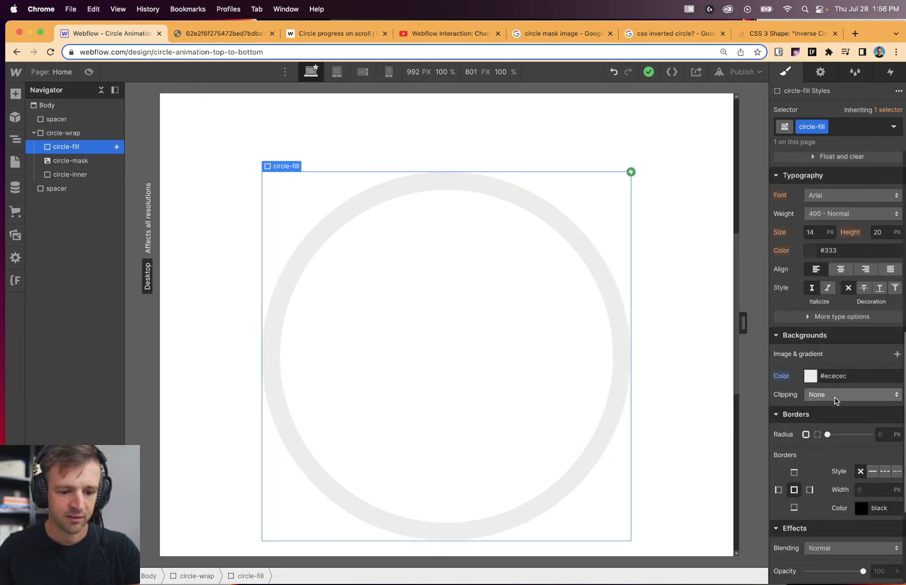
pyautogui.click(810, 376)
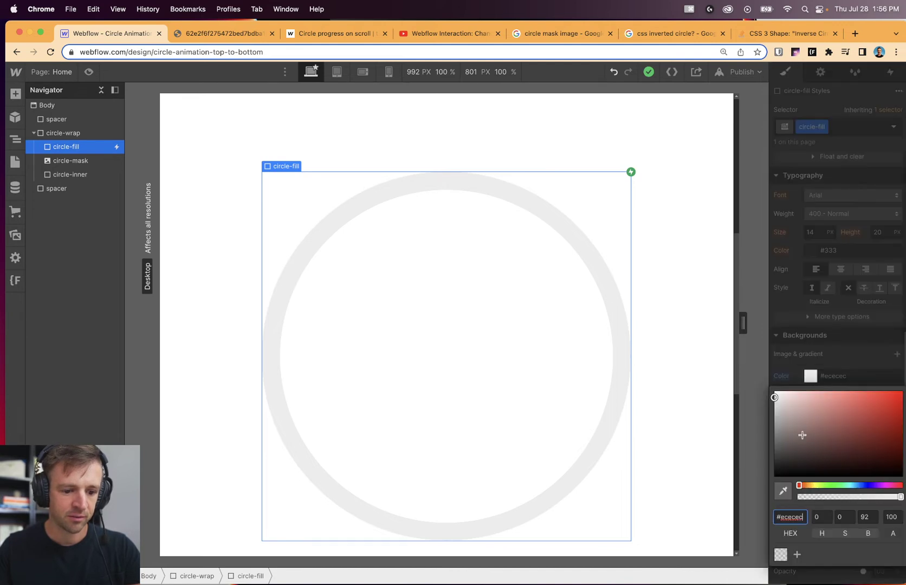
pyautogui.moveTo(781, 418); pyautogui.dragTo(901, 394)
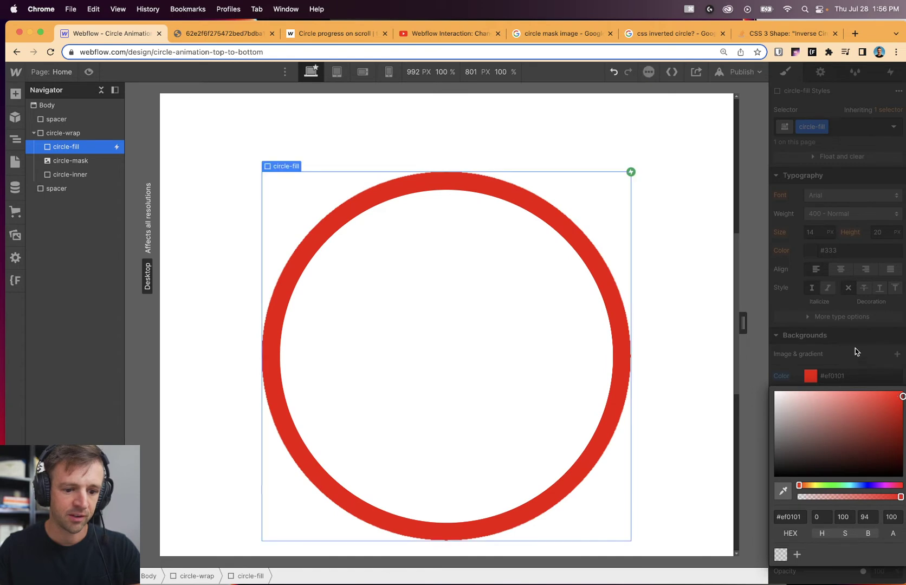
pyautogui.click(856, 352)
# - Set the circle-fill element's height to 80%
pyautogui.scroll(3, 857, 352)
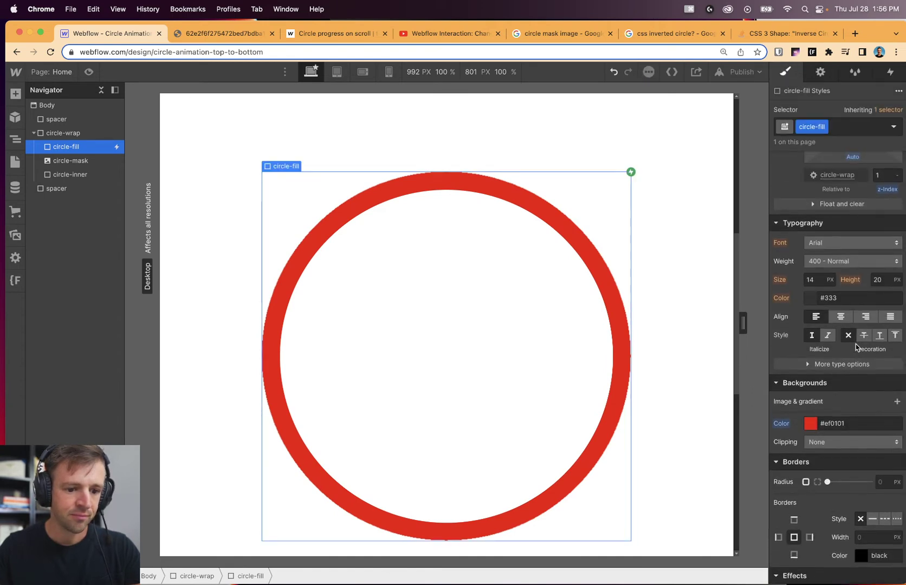
pyautogui.scroll(4, 839, 354)
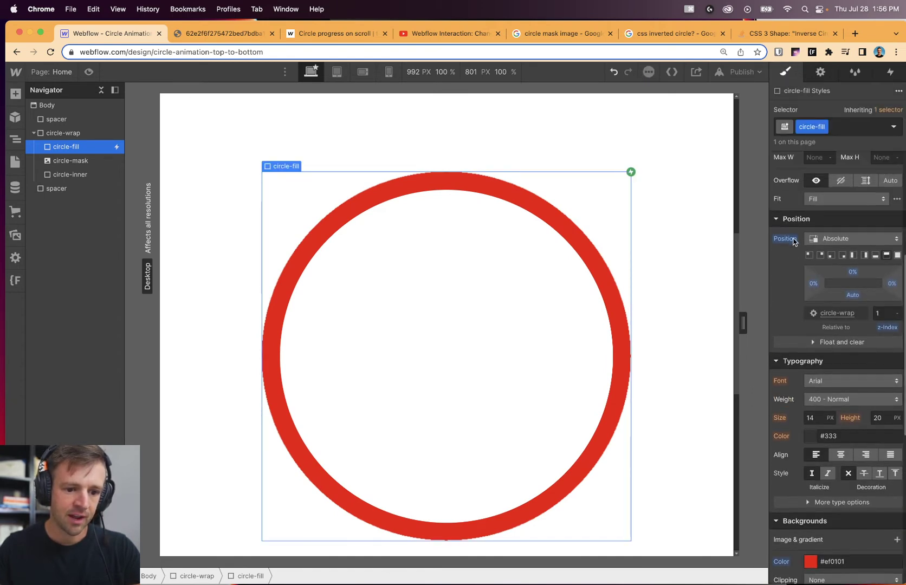
pyautogui.scroll(3, 888, 259)
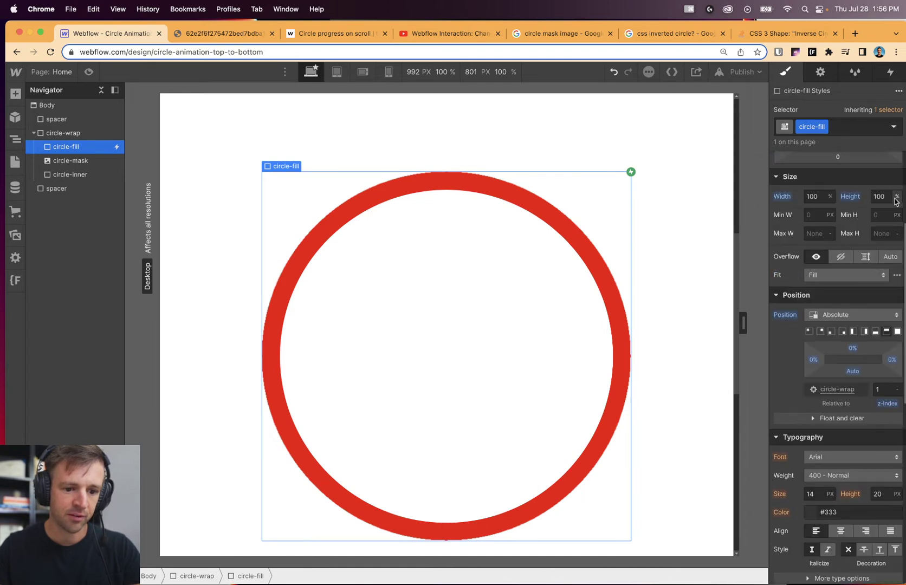
pyautogui.write('20')
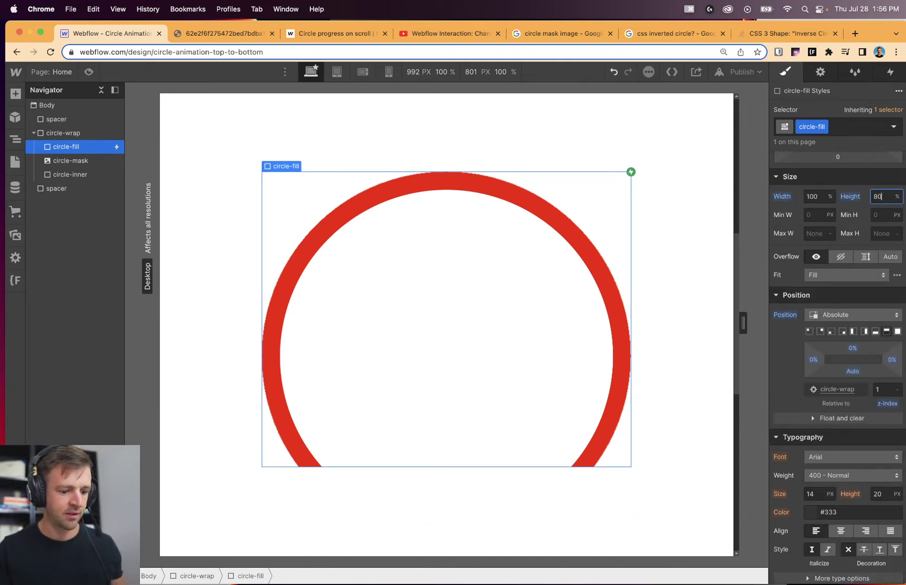
pyautogui.press('BackSpace')
pyautogui.press('BackSpace')
pyautogui.write('80')
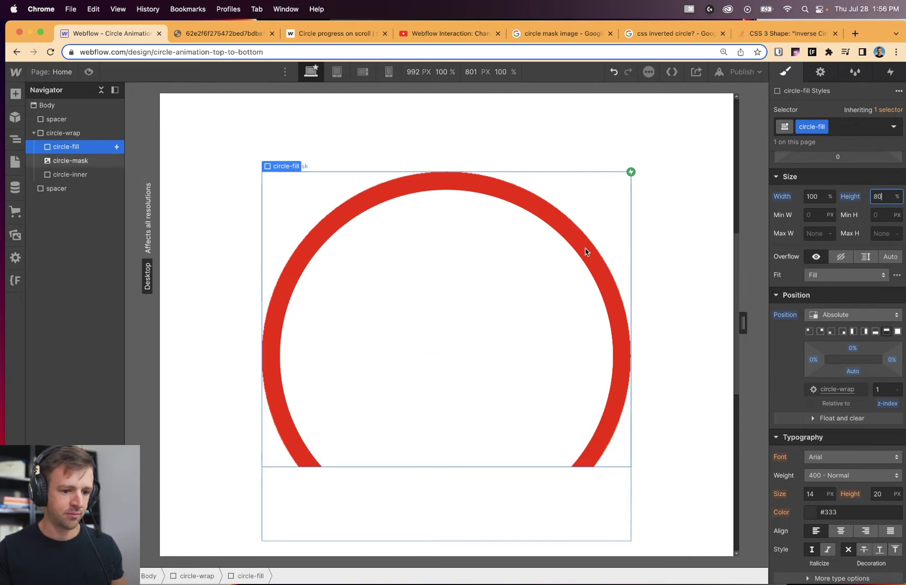
# - Examine the size, position, background and border radius styles of circle-inner
pyautogui.click(79, 176)
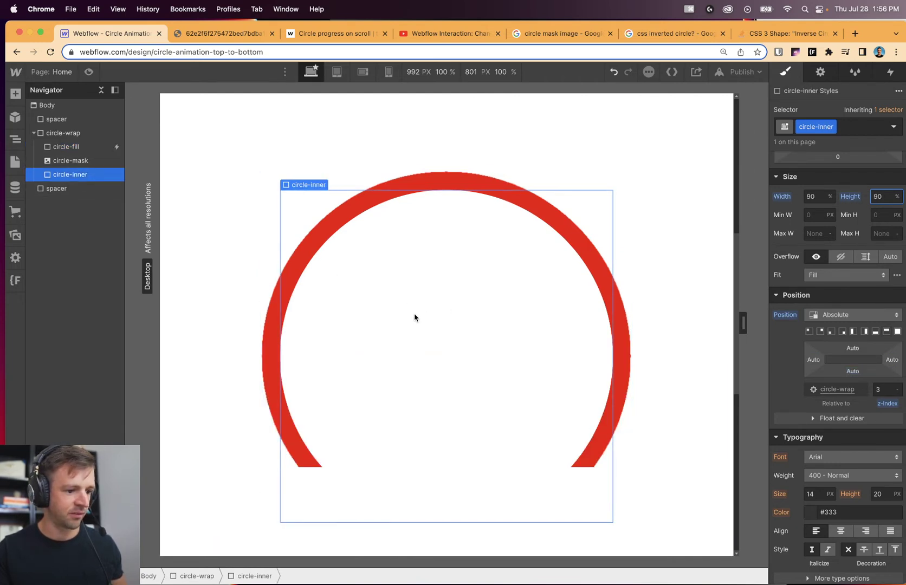
pyautogui.scroll(1, 858, 276)
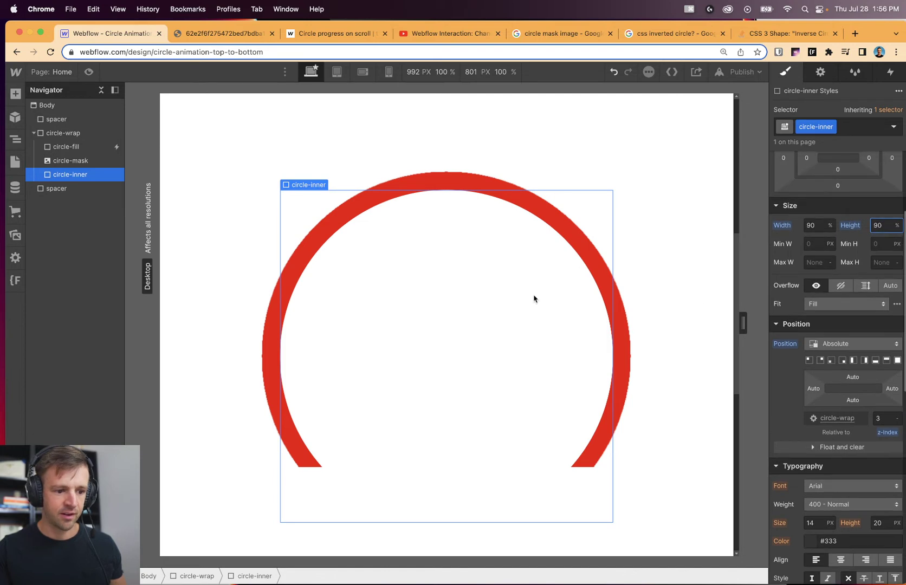
pyautogui.scroll(1, 820, 226)
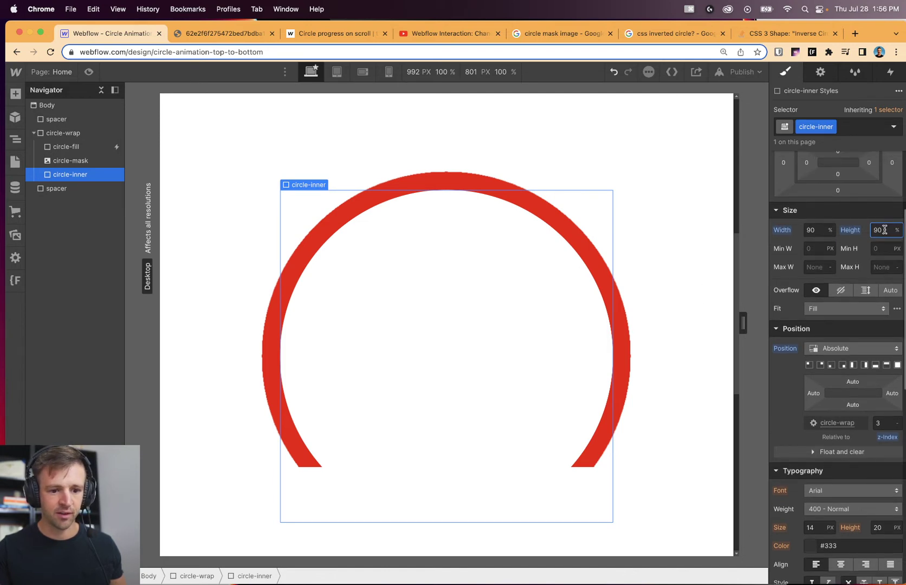
pyautogui.scroll(-5, 874, 374)
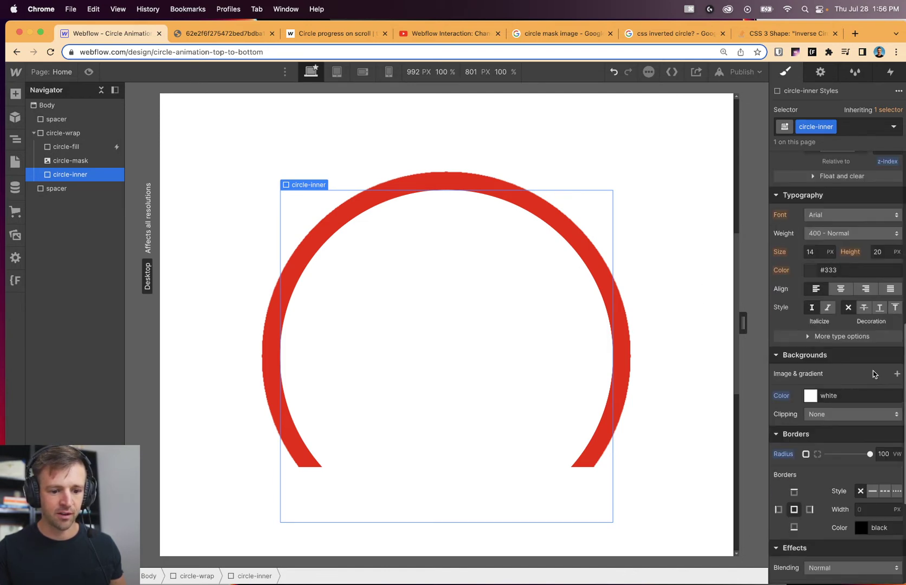
# - Change circle-inner's background color to dark blue #2e3e5f
pyautogui.scroll(-2, 867, 376)
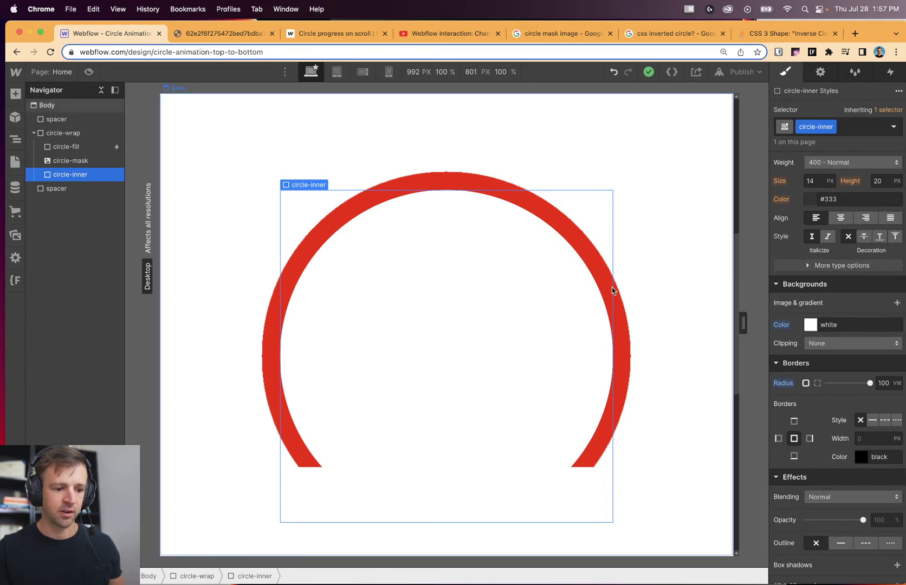
pyautogui.click(810, 325)
pyautogui.moveTo(823, 363); pyautogui.dragTo(841, 394)
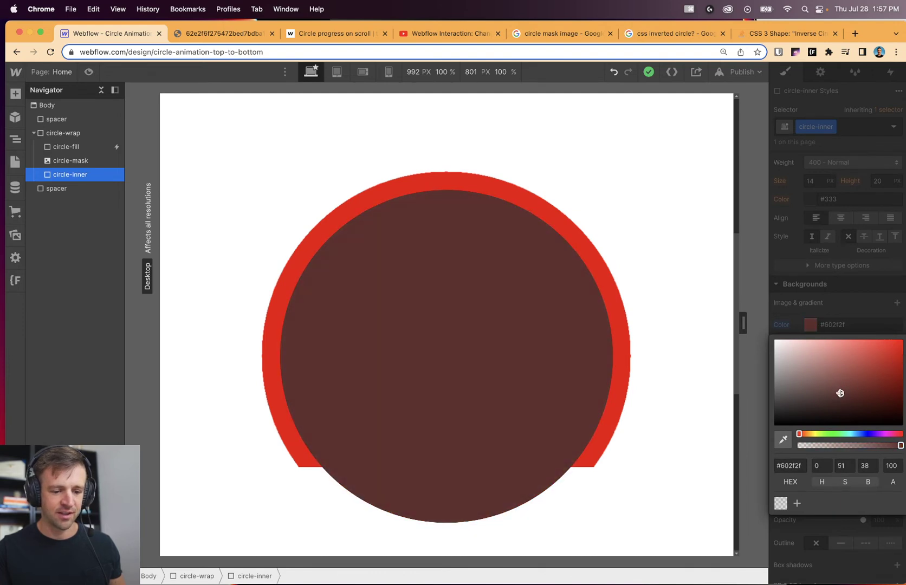
pyautogui.click(861, 434)
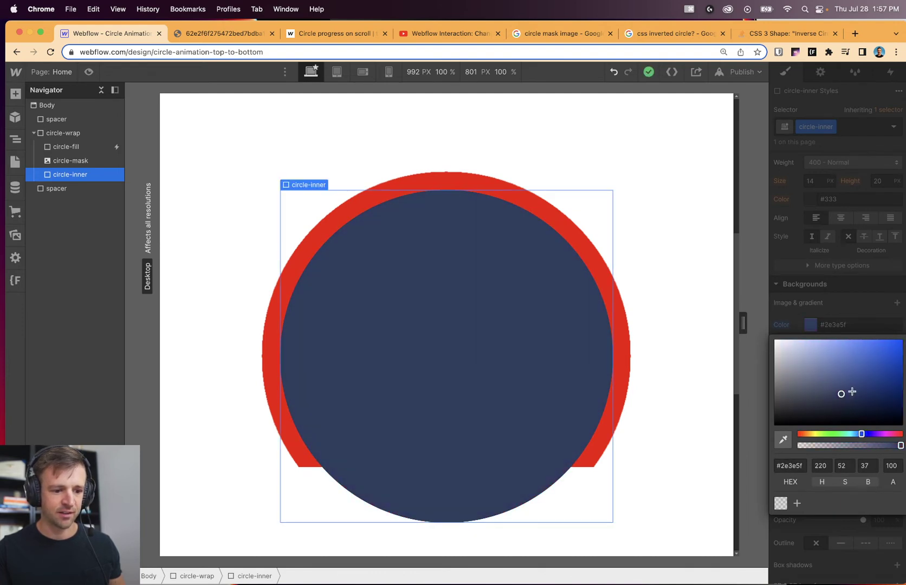
pyautogui.click(824, 317)
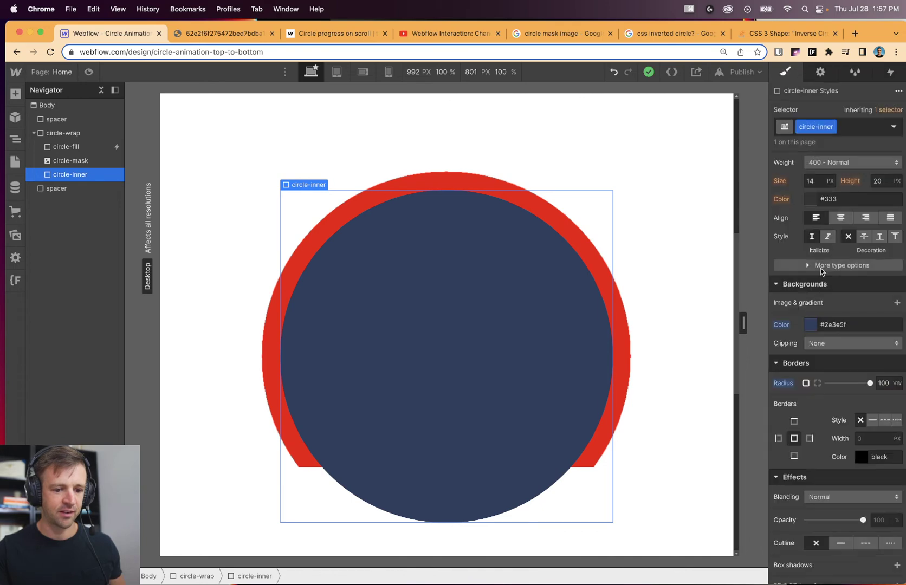
# - Try hiding circle-inner by setting its display to none, and undo that change
pyautogui.scroll(10, 845, 282)
pyautogui.click(895, 239)
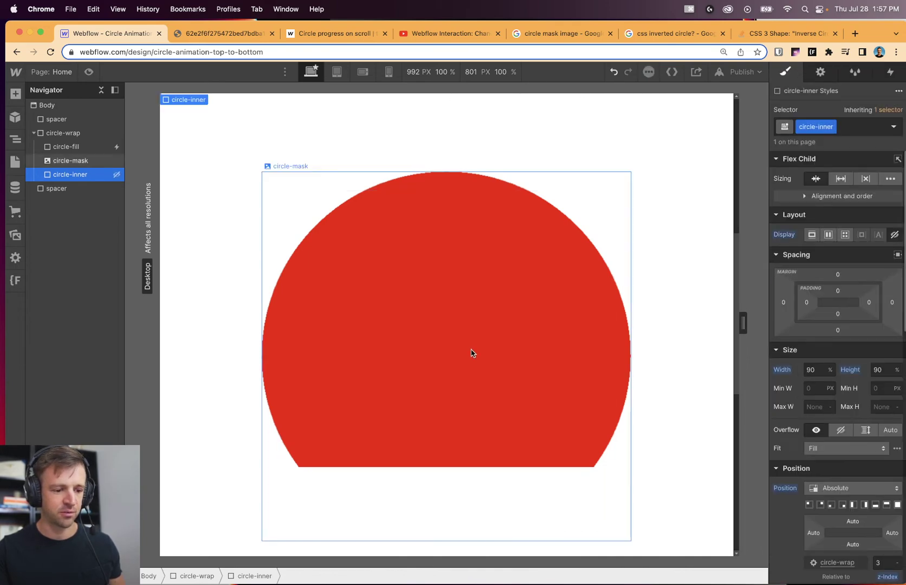
pyautogui.press('super+z')
# - Set circle-inner's background color back to white
pyautogui.scroll(-4, 649, 343)
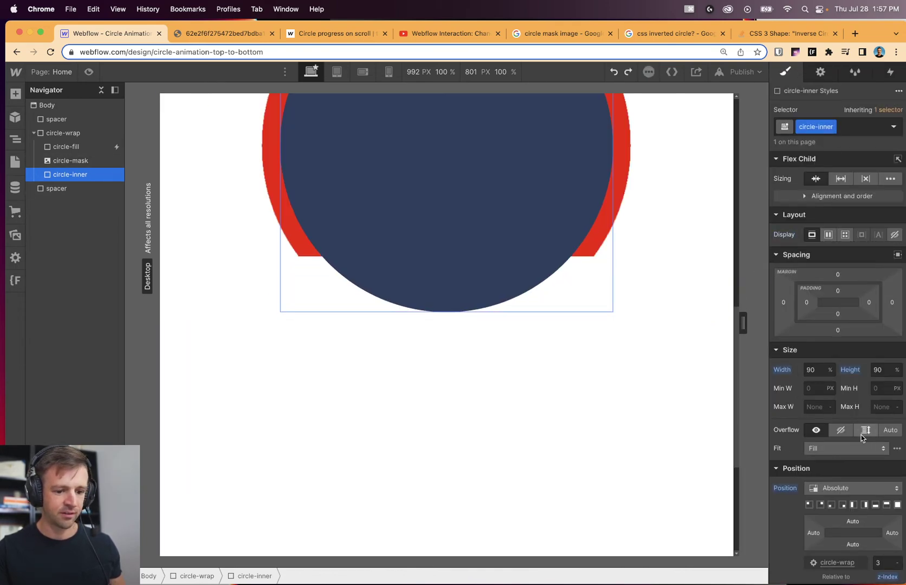
pyautogui.scroll(-5, 808, 464)
pyautogui.click(811, 521)
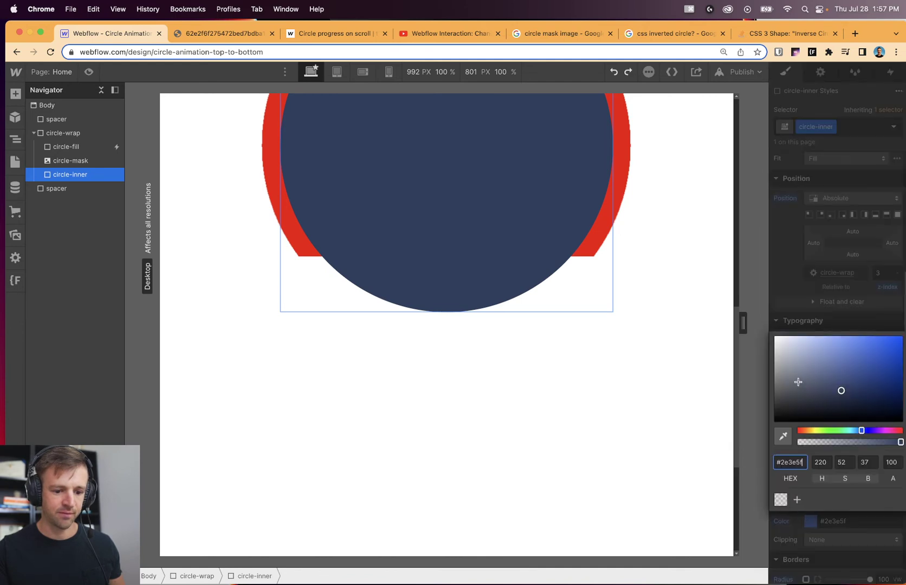
pyautogui.moveTo(799, 382); pyautogui.dragTo(748, 325)
pyautogui.click(697, 333)
# - Preview the Darken blending mode on circle-mask, and reset its blending to Normal
pyautogui.scroll(6, 607, 248)
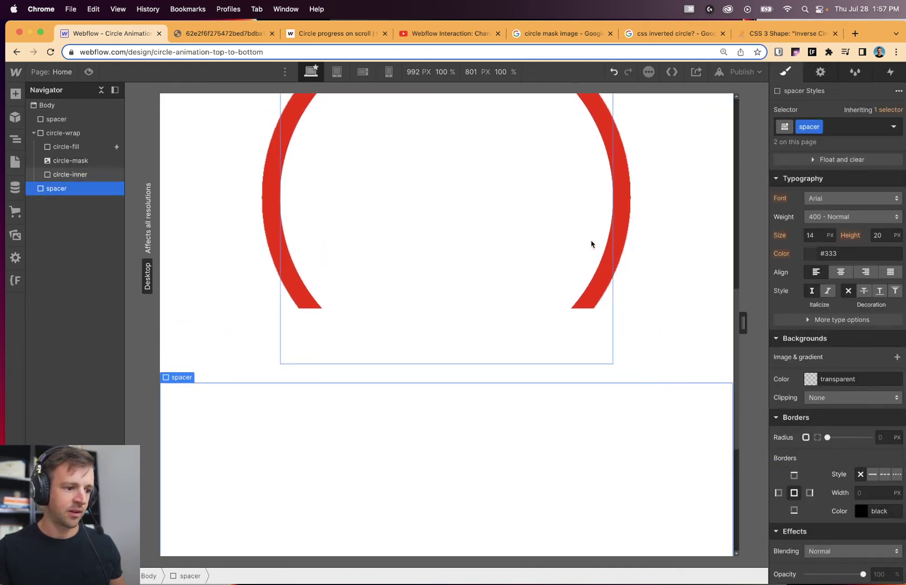
pyautogui.click(70, 161)
pyautogui.scroll(-2, 509, 345)
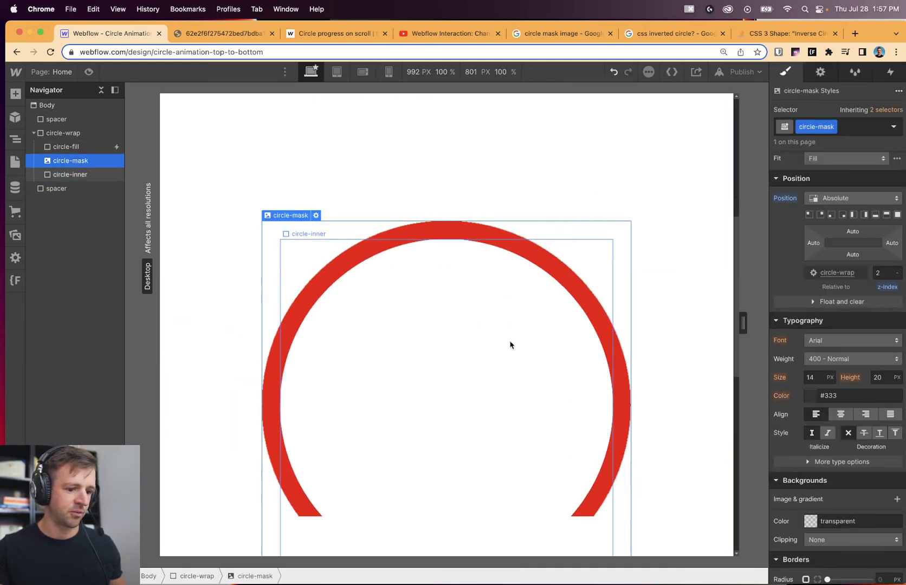
pyautogui.scroll(-10, 803, 437)
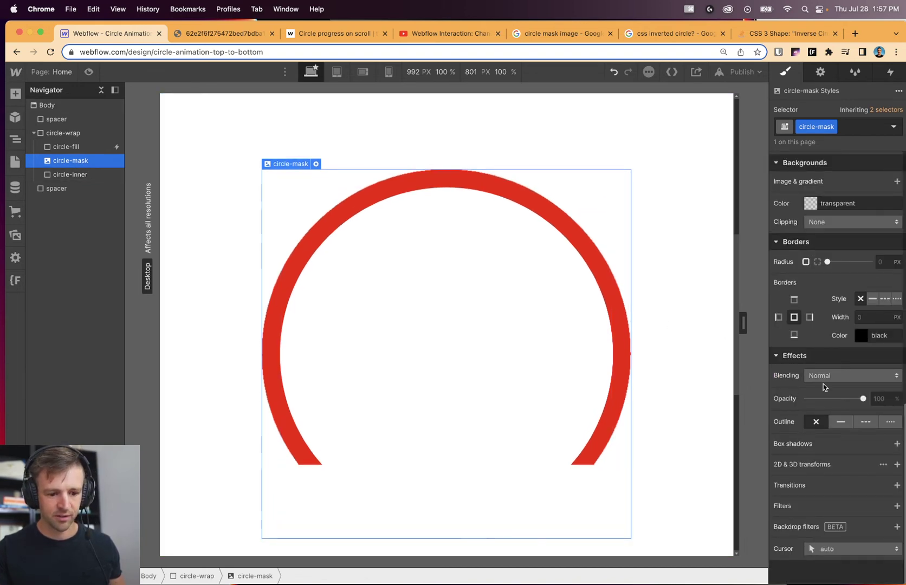
pyautogui.click(824, 378)
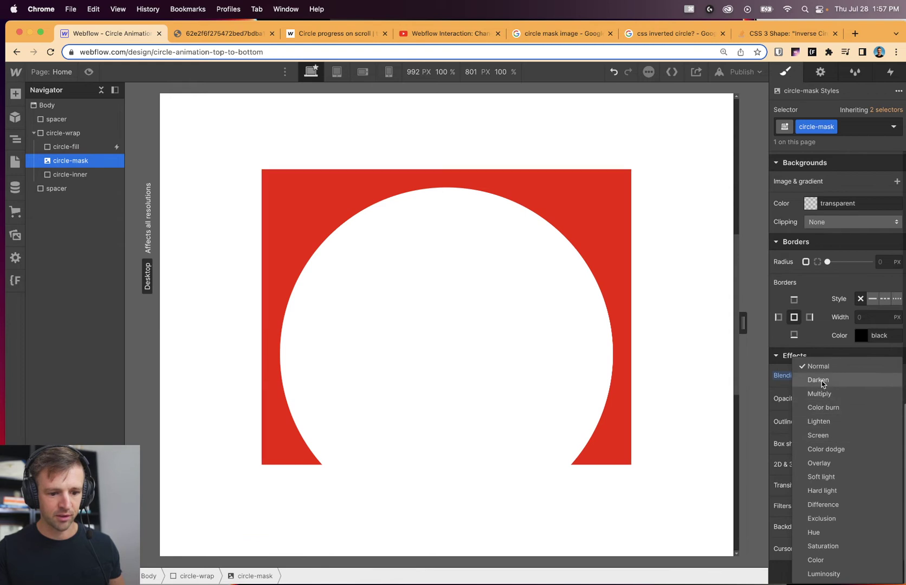
pyautogui.click(784, 378)
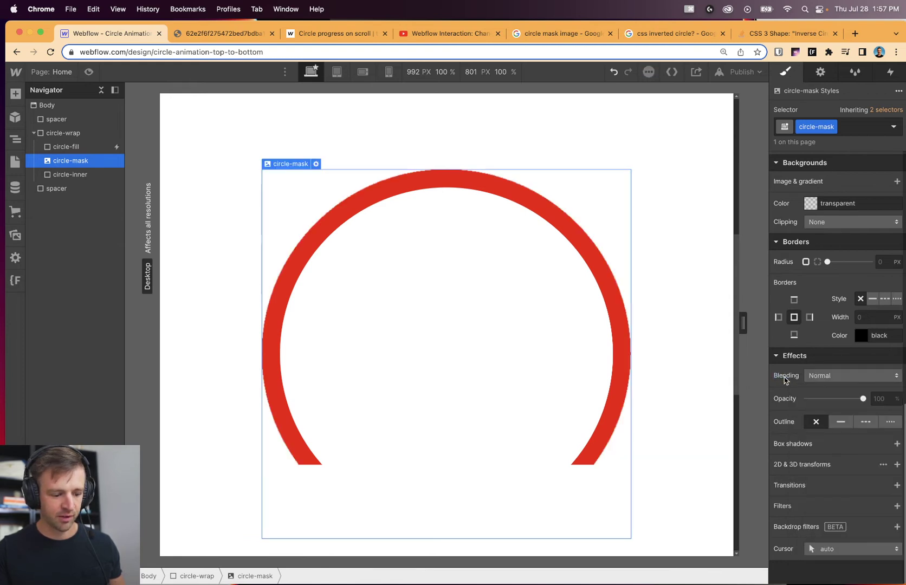
# - Try a 5 px backdrop blur filter on circle-mask, and remove it
pyautogui.click(897, 527)
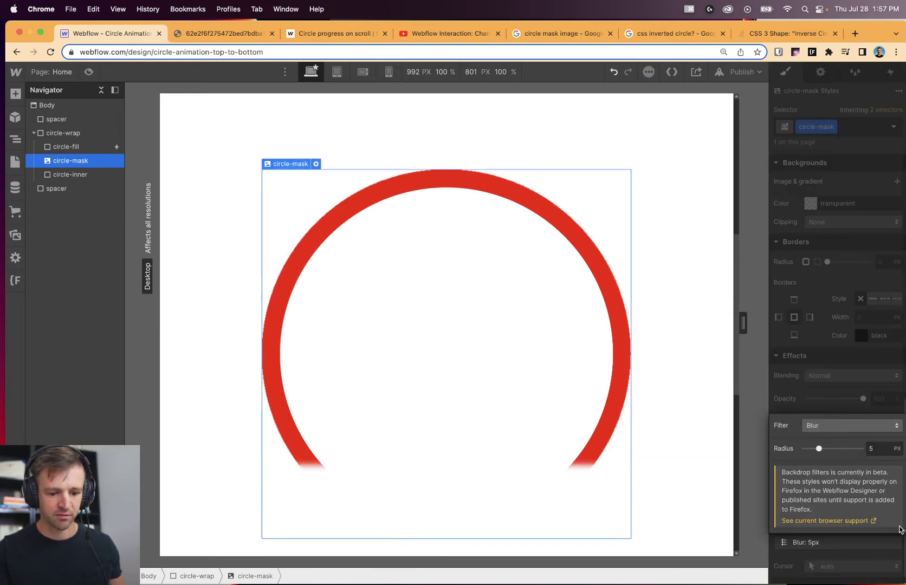
pyautogui.click(822, 401)
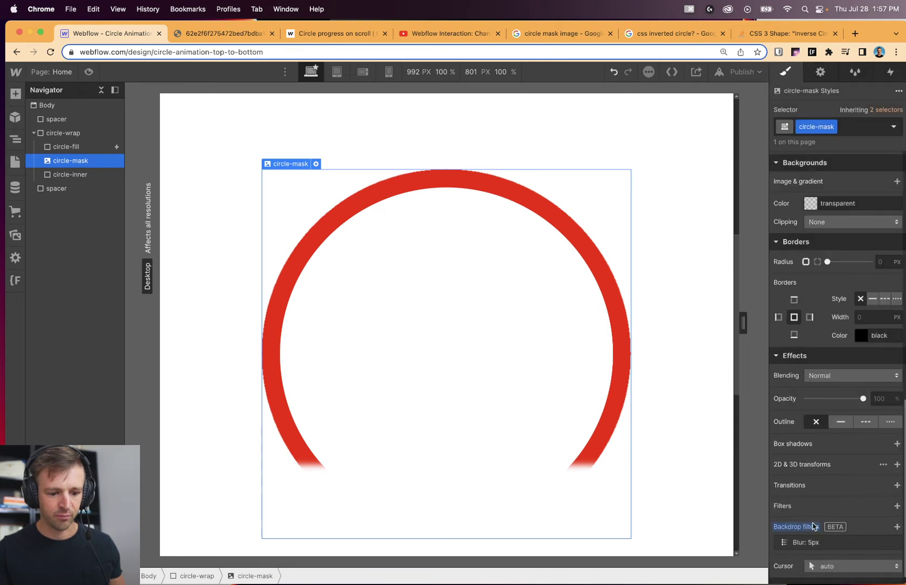
pyautogui.keyDown('alt'); pyautogui.click(786, 529); pyautogui.keyUp('alt')
pyautogui.scroll(-1, 603, 440)
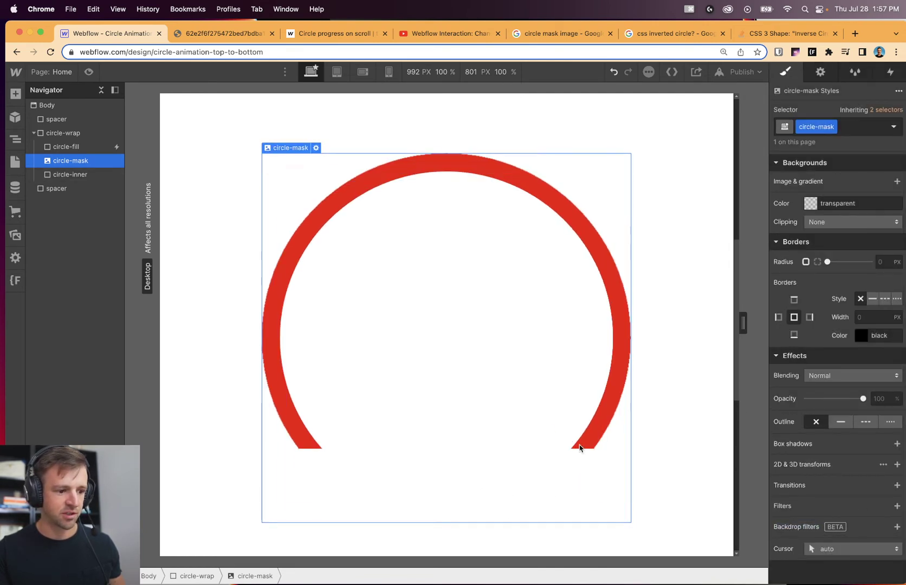
# - Try a 50% height on the circle-fill element, and reduce its height to 0%
pyautogui.click(71, 150)
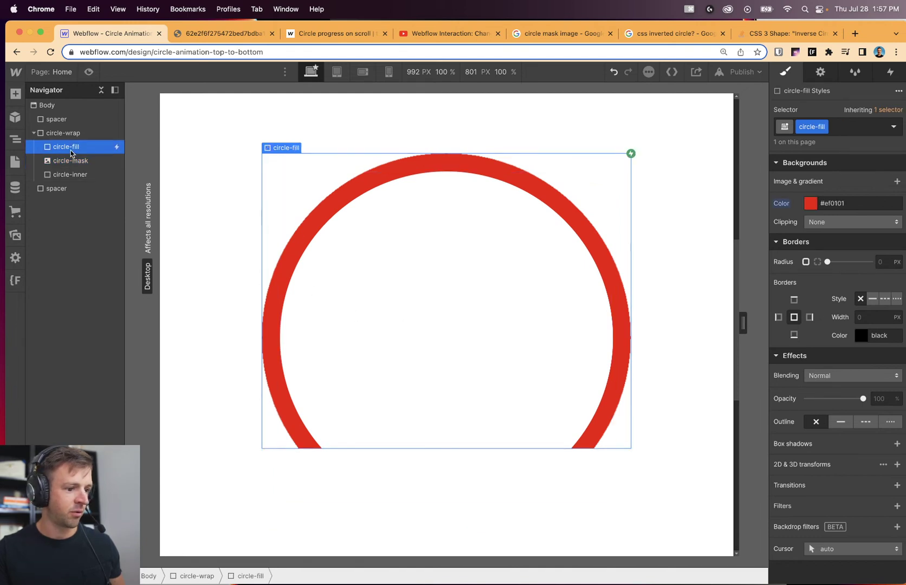
pyautogui.scroll(8, 857, 272)
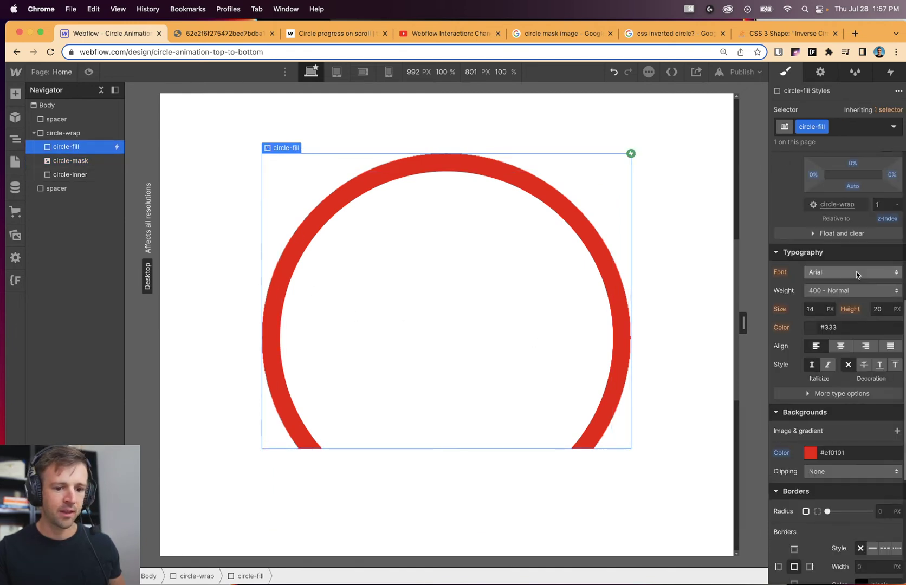
pyautogui.scroll(1, 893, 221)
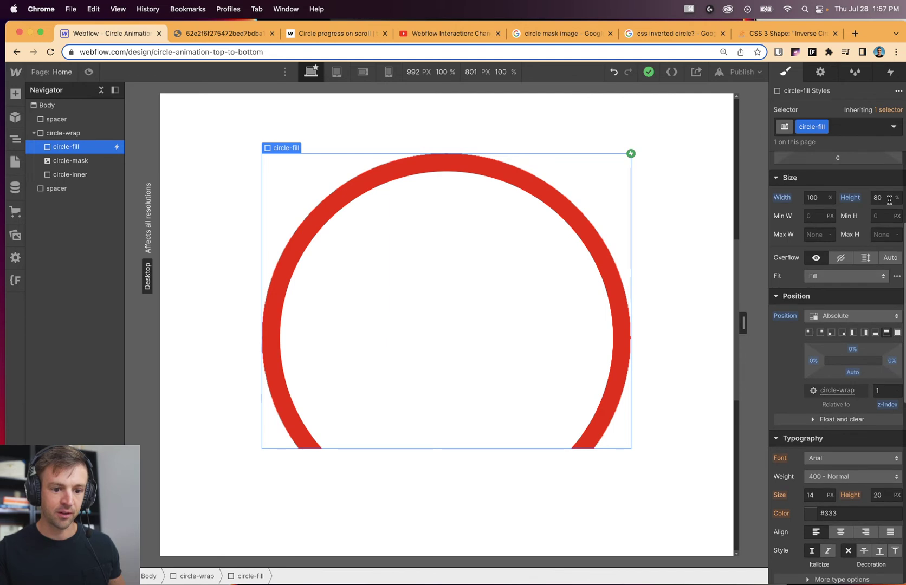
pyautogui.write('20')
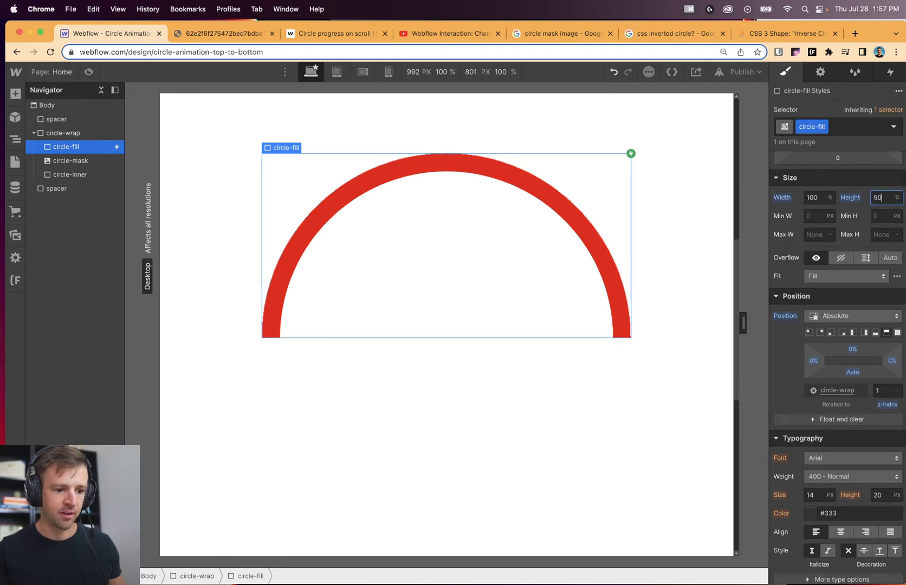
pyautogui.press('BackSpace')
pyautogui.press('BackSpace')
pyautogui.write('0')
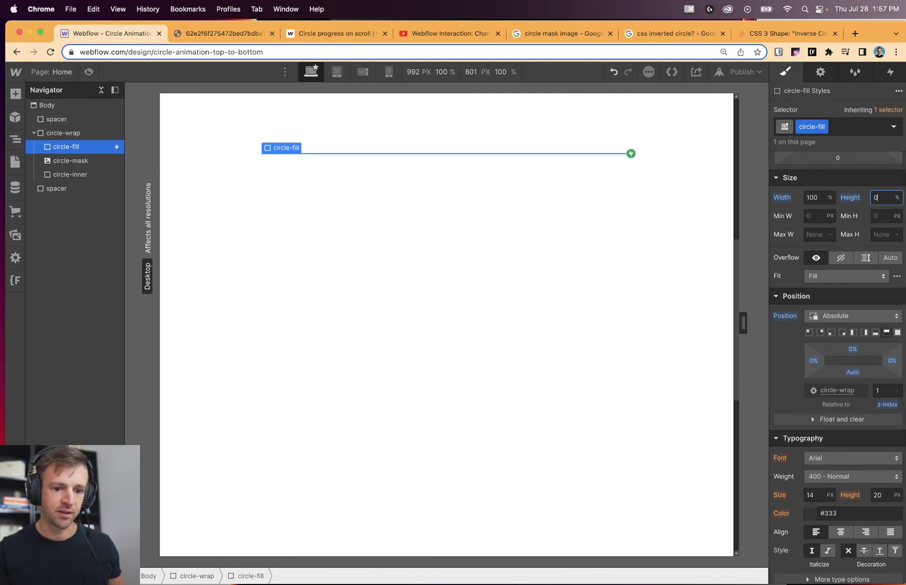
# - Raise circle-fill's height in 10% increments to 80%
pyautogui.scroll(2, 693, 311)
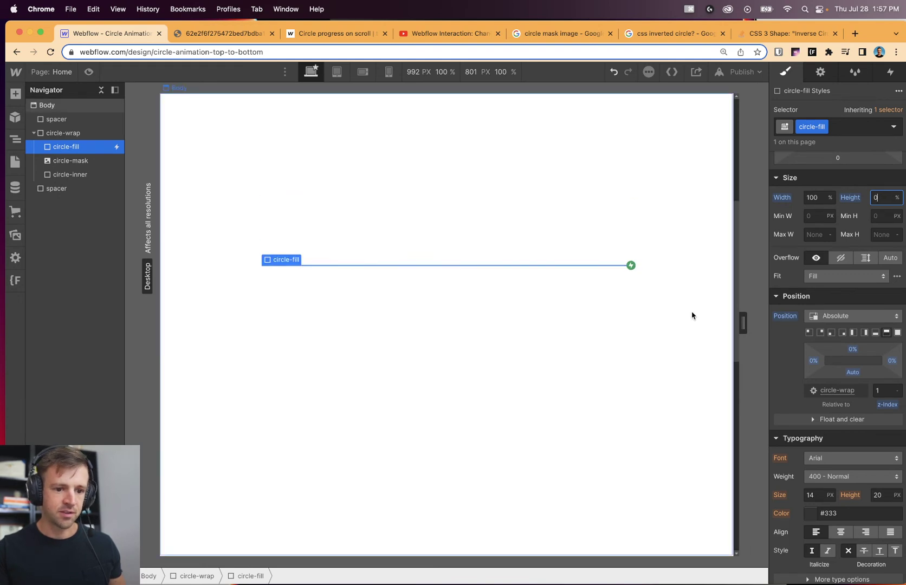
pyautogui.hotkey('shift', 'Up')
pyautogui.hotkey('shift', 'Up')
pyautogui.hotkey('shift', 'Up')
pyautogui.hotkey('shift', 'Up')
pyautogui.hotkey('shift', 'Up')
pyautogui.hotkey('shift', 'Up')
pyautogui.hotkey('shift', 'Up')
pyautogui.hotkey('shift', 'Up')
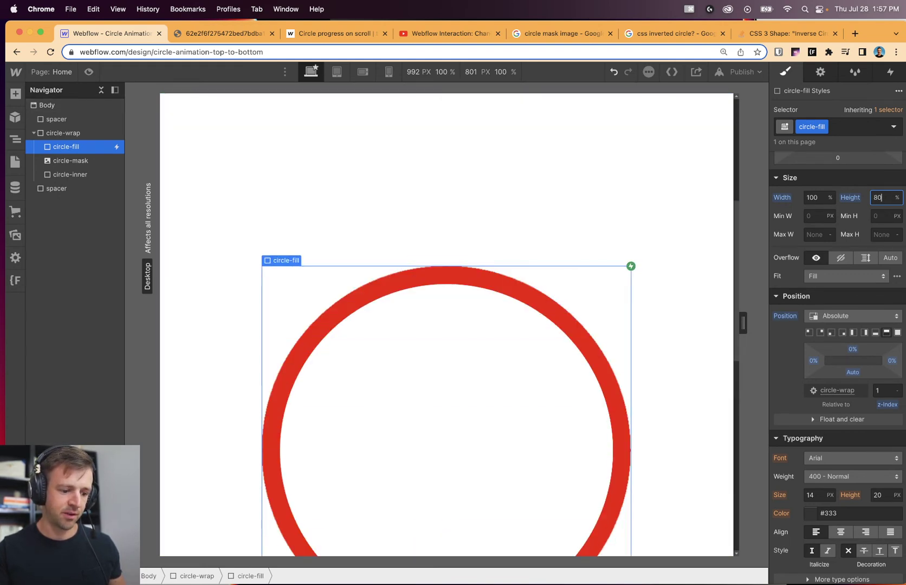
pyautogui.scroll(-5, 613, 324)
pyautogui.scroll(2, 544, 311)
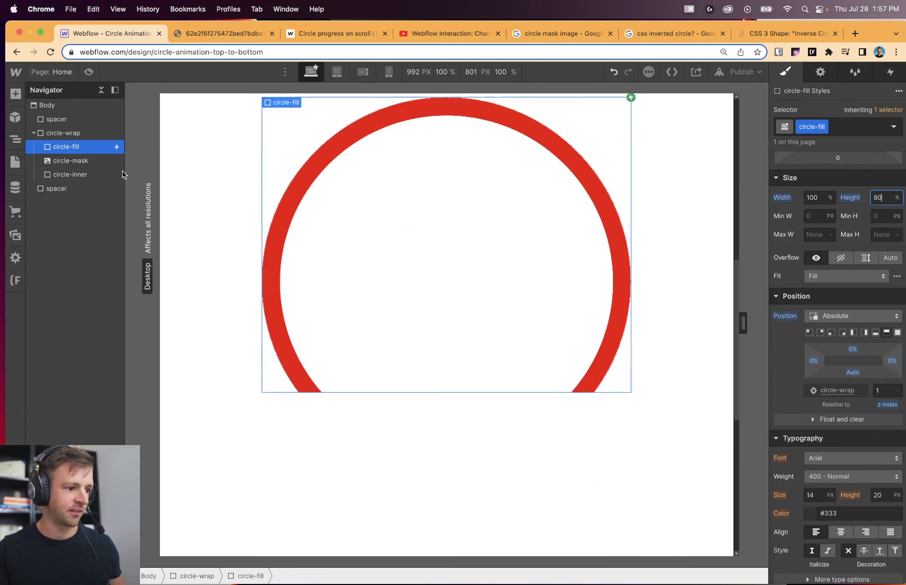
# - Replace circle-fill's existing scroll trigger with a new While scrolling in view trigger that plays a scroll animation, starting when the element starts entering
pyautogui.click(891, 72)
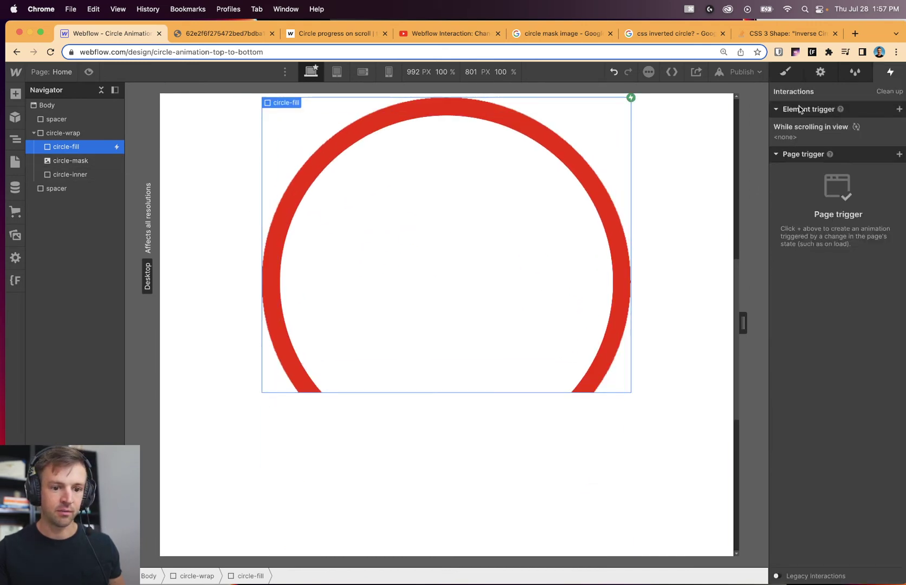
pyautogui.click(901, 128)
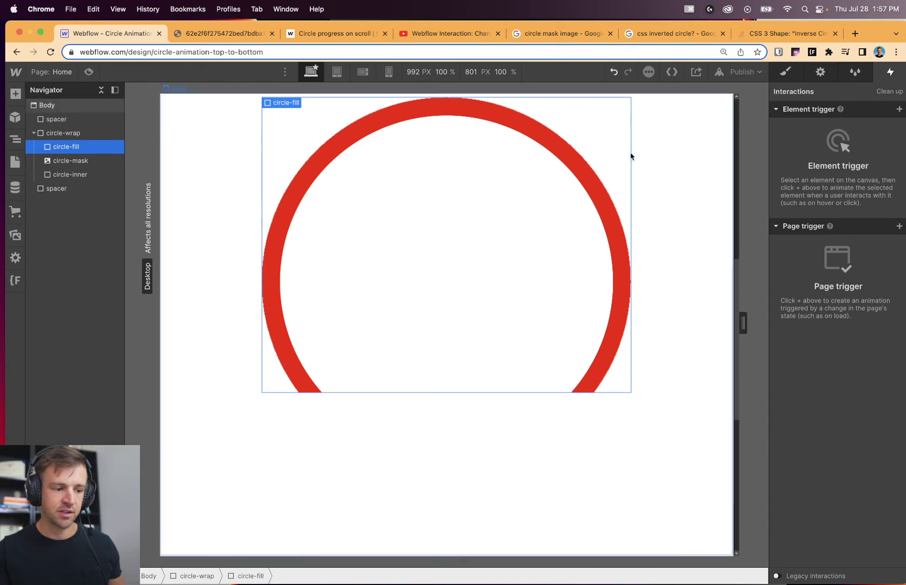
pyautogui.click(898, 111)
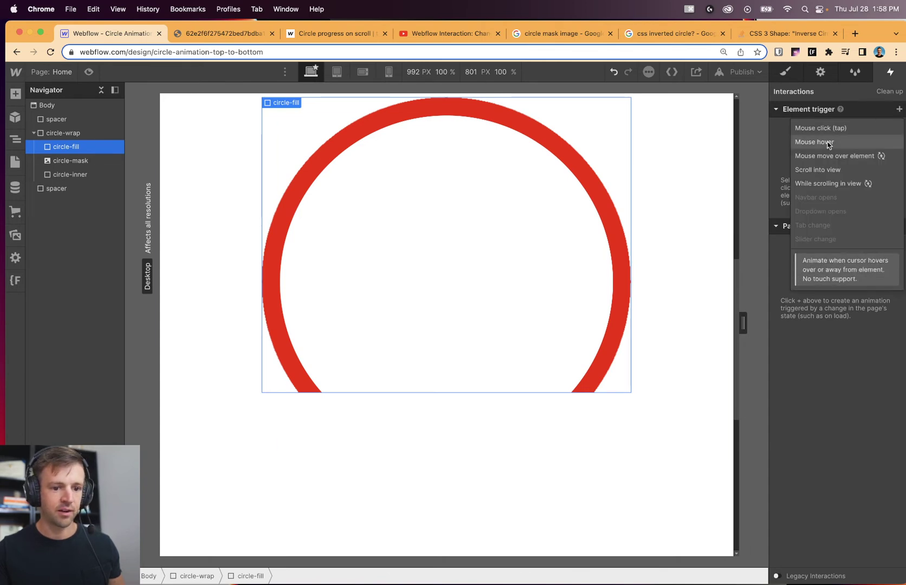
pyautogui.click(830, 183)
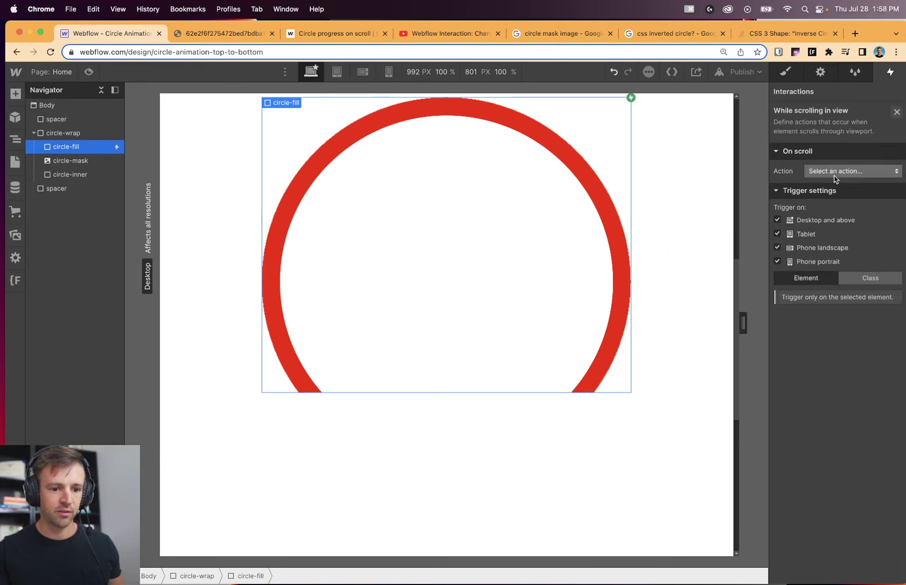
pyautogui.click(834, 173)
pyautogui.click(825, 199)
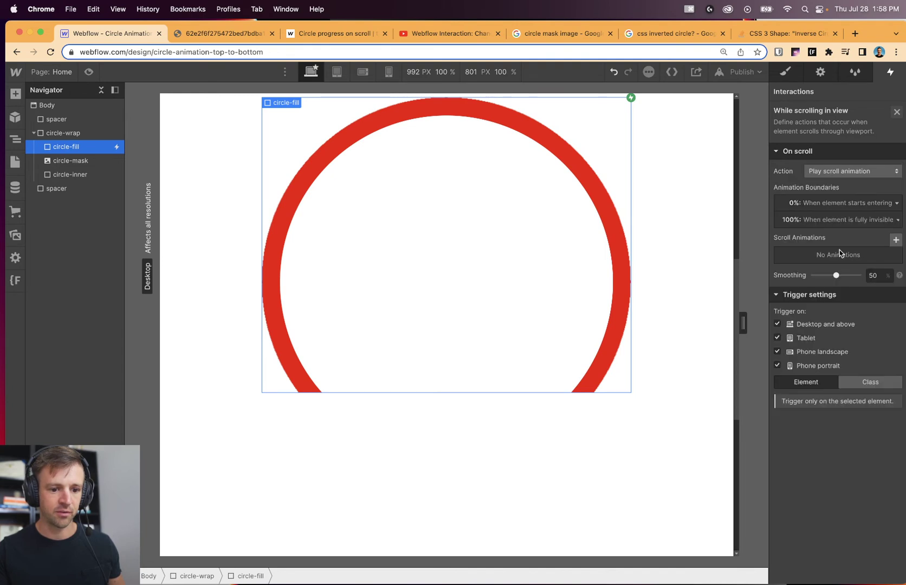
pyautogui.click(823, 204)
pyautogui.click(845, 195)
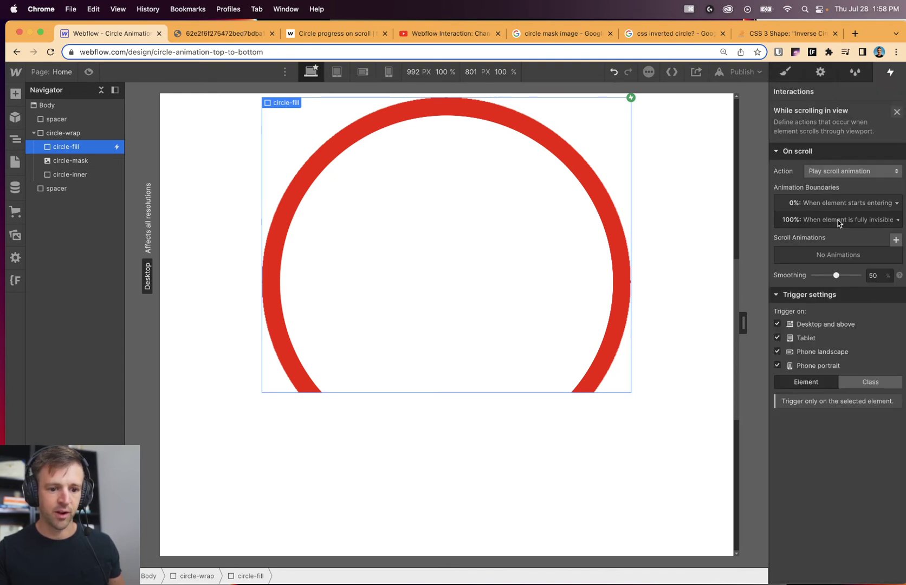
# - Create a new scroll animation for the trigger, named "fill circle while scrolling"
pyautogui.click(895, 240)
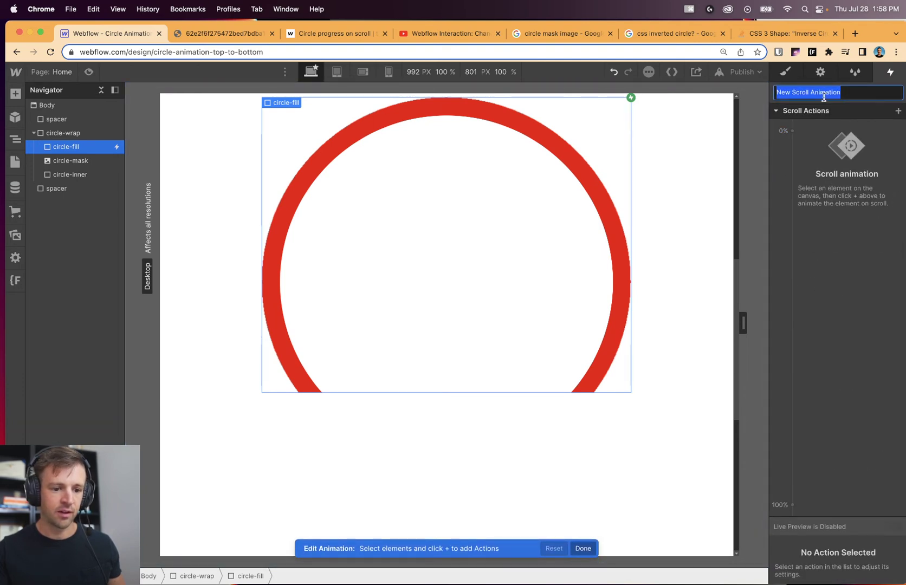
pyautogui.write('scrolling')
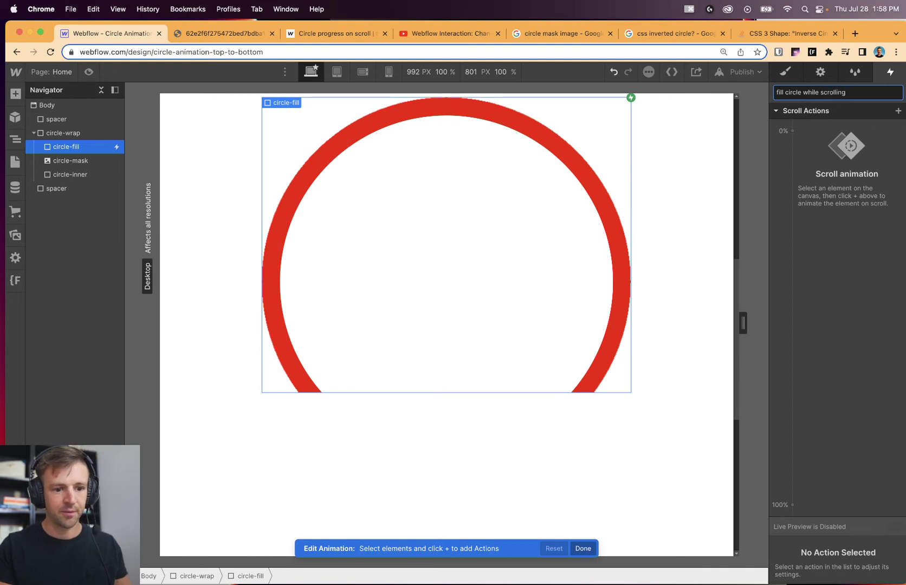
pyautogui.press('Return')
# - Add a Size action for circle-fill at the 0% keyframe with a height of 0%
pyautogui.scroll(3, 672, 178)
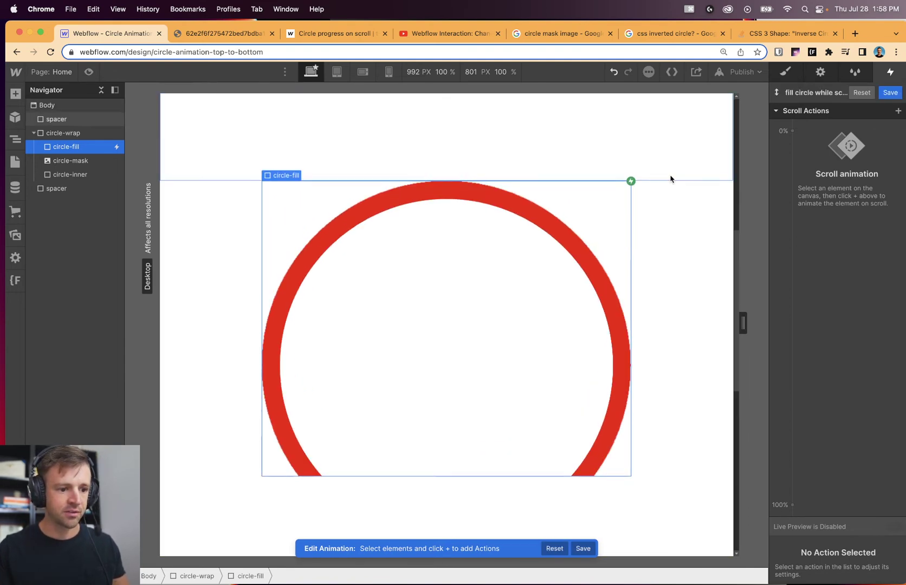
pyautogui.click(794, 131)
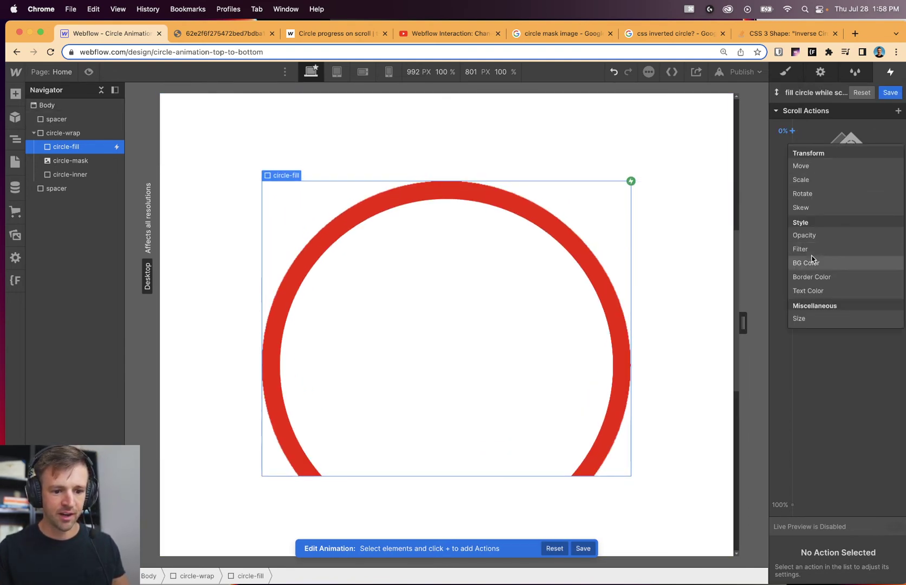
pyautogui.click(820, 318)
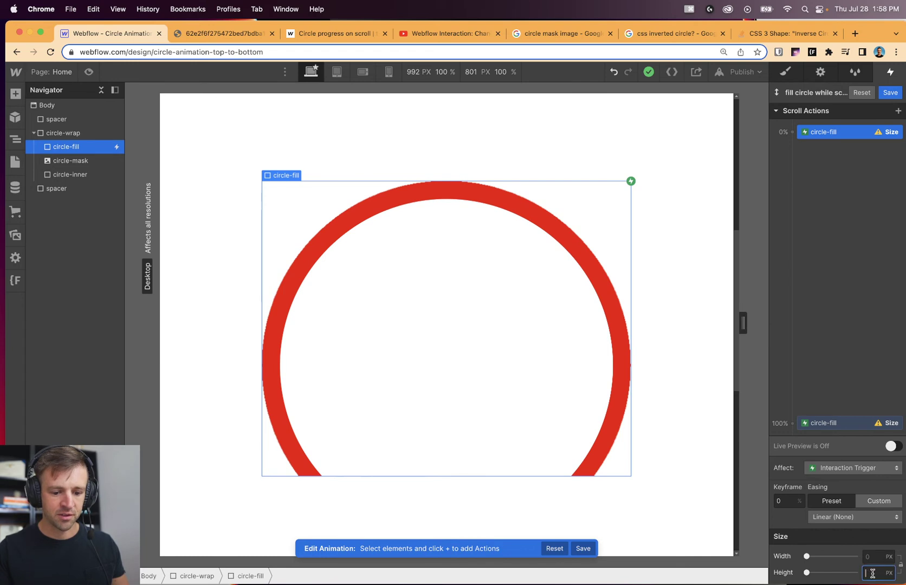
pyautogui.press('Return')
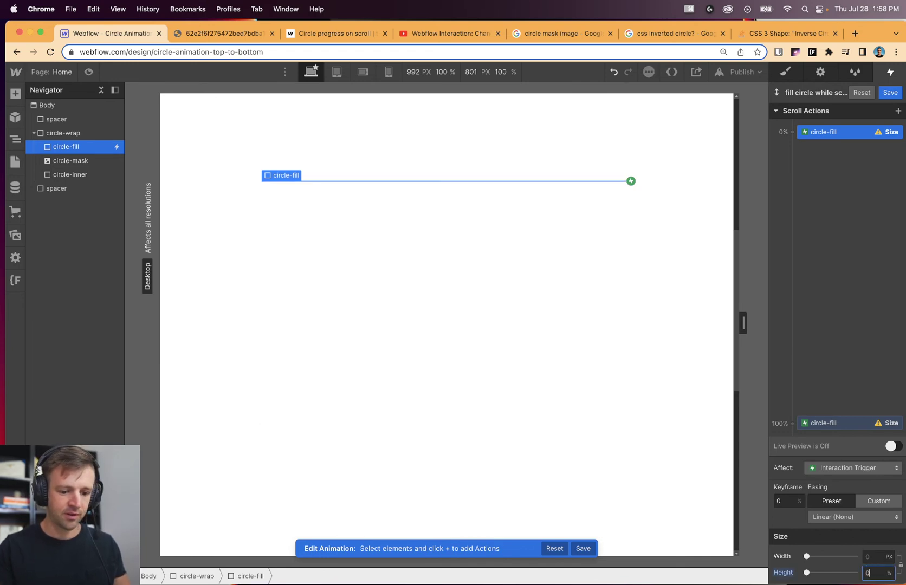
# - Set the height of circle-fill's Size action at the 100% keyframe to 100%
pyautogui.click(859, 423)
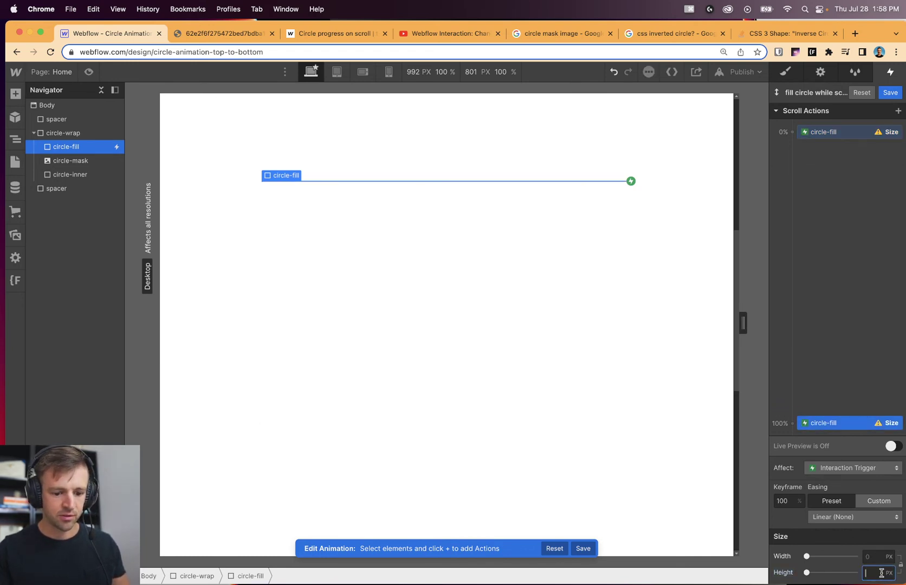
pyautogui.write('100%')
pyautogui.press('Return')
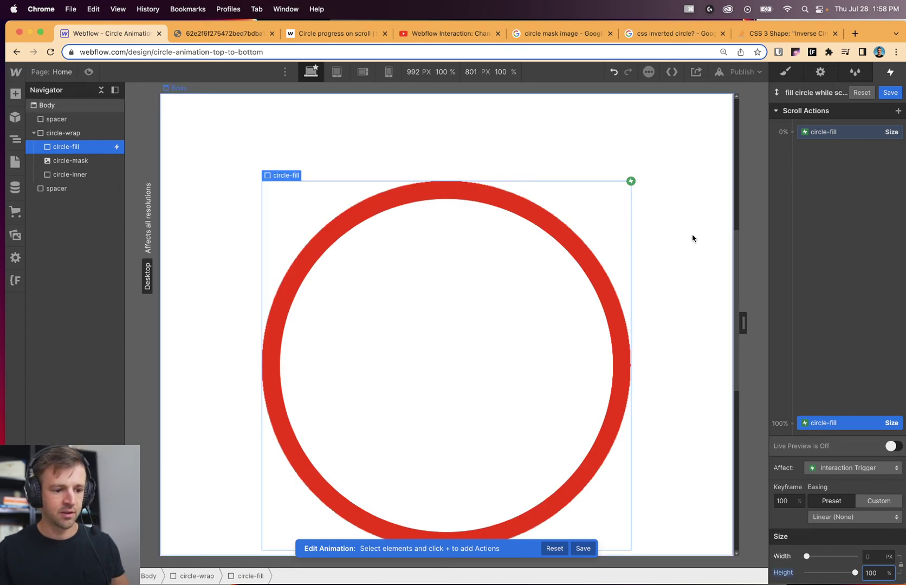
pyautogui.scroll(-1, 618, 262)
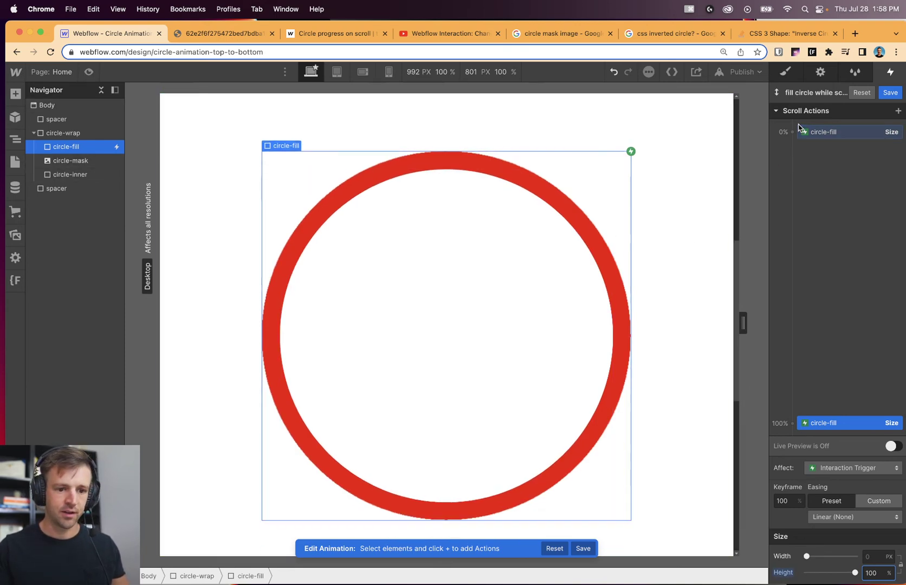
# - Add BG Color actions for circle-fill at both the 0% and 100% keyframes
pyautogui.click(793, 131)
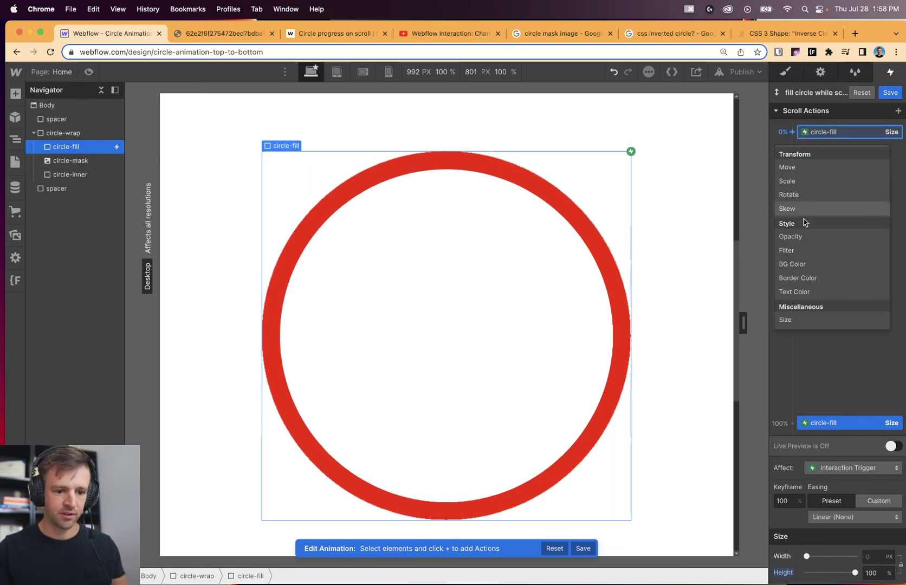
pyautogui.click(819, 264)
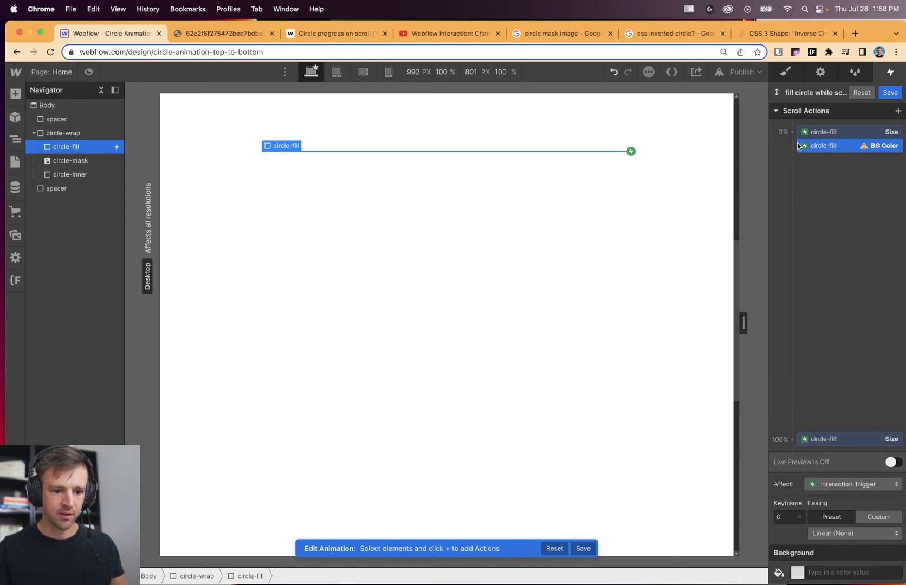
pyautogui.click(793, 439)
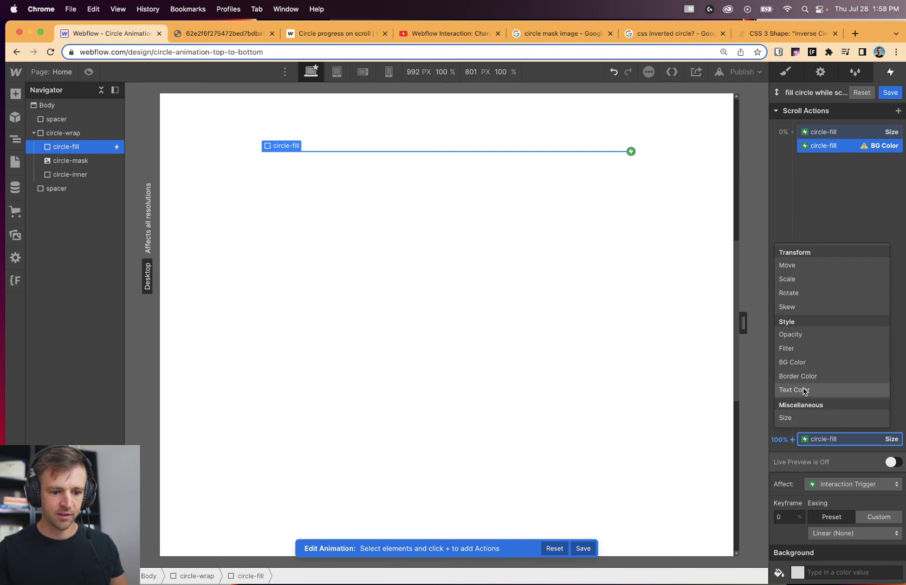
pyautogui.click(805, 362)
# - Set circle-fill's BG Color to light grey at the 0% keyframe and black at the 100% keyframe
pyautogui.click(853, 146)
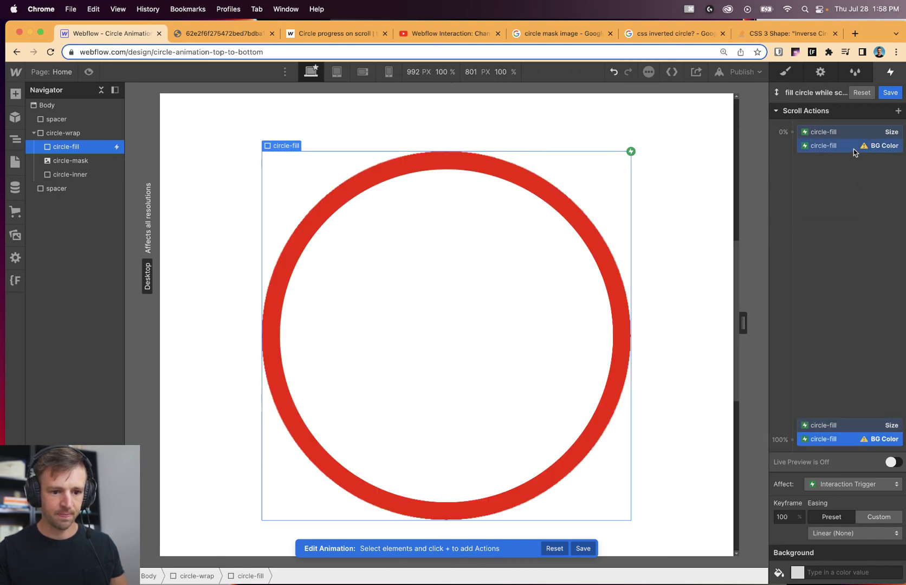
pyautogui.click(813, 576)
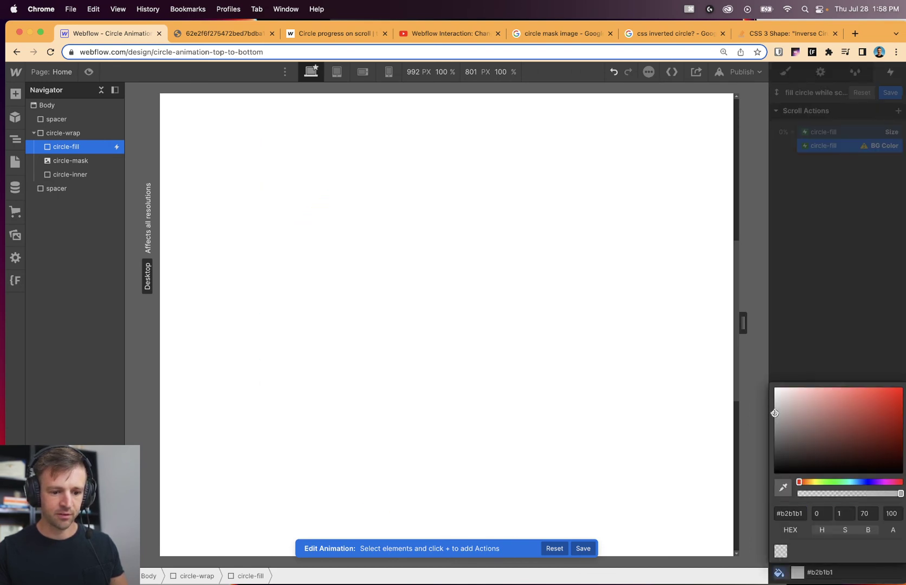
pyautogui.click(833, 264)
pyautogui.click(849, 438)
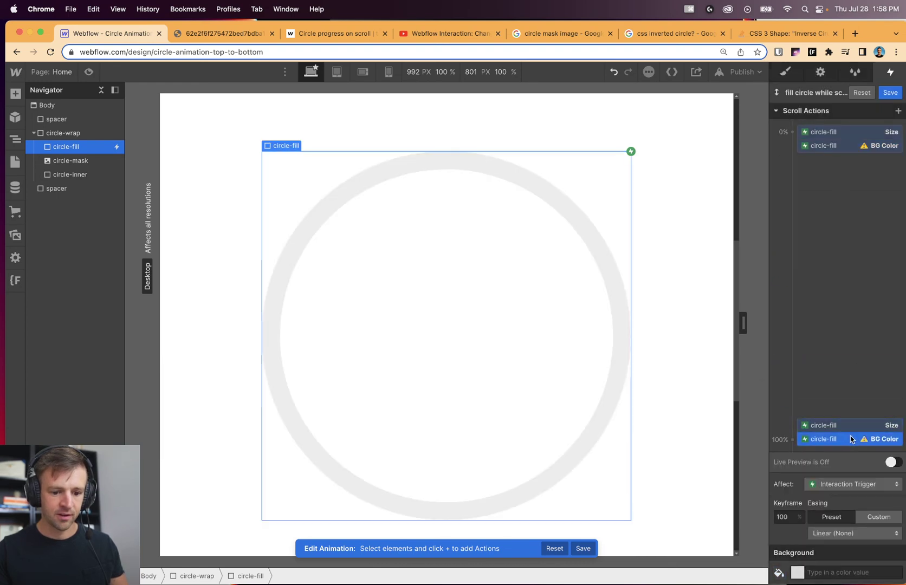
pyautogui.click(799, 573)
pyautogui.moveTo(790, 428); pyautogui.dragTo(757, 498)
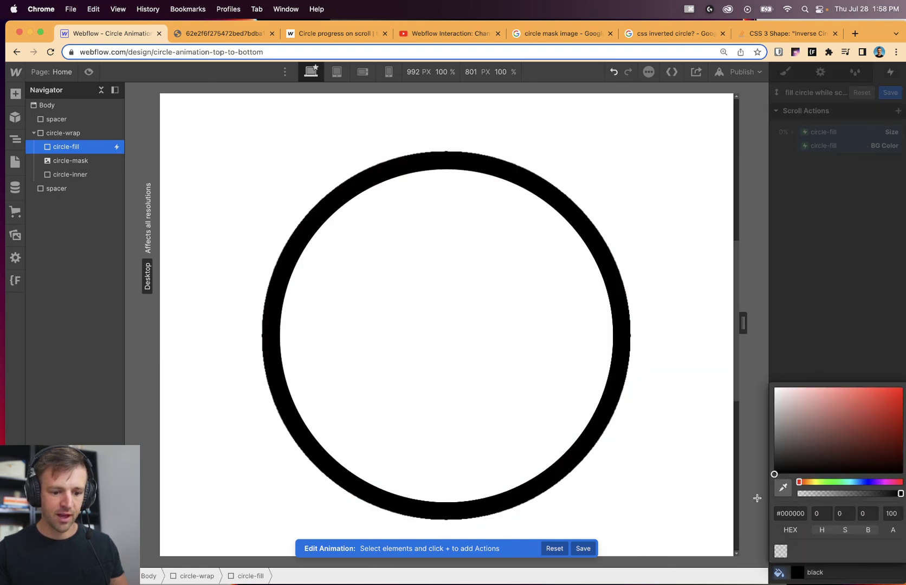
pyautogui.click(800, 374)
# - Turn on live preview and scroll through the page to check how the circle's fill and colour animate
pyautogui.scroll(1, 683, 378)
pyautogui.click(890, 462)
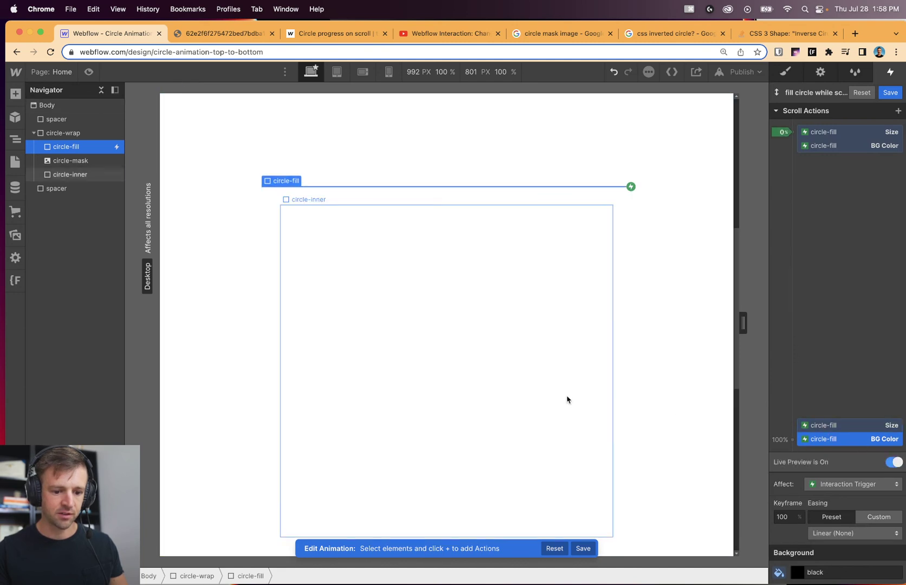
pyautogui.scroll(5, 599, 394)
pyautogui.scroll(-5, 596, 382)
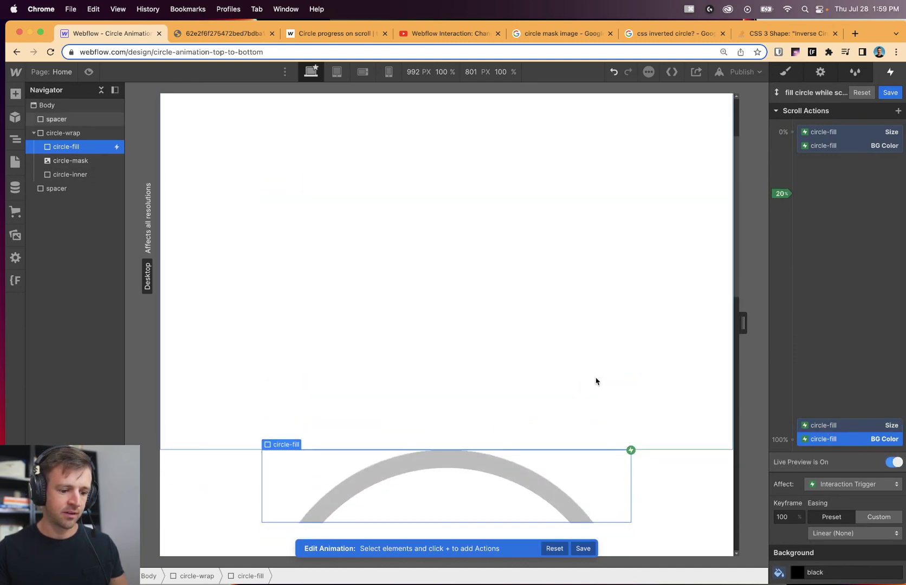
pyautogui.scroll(-5, 596, 381)
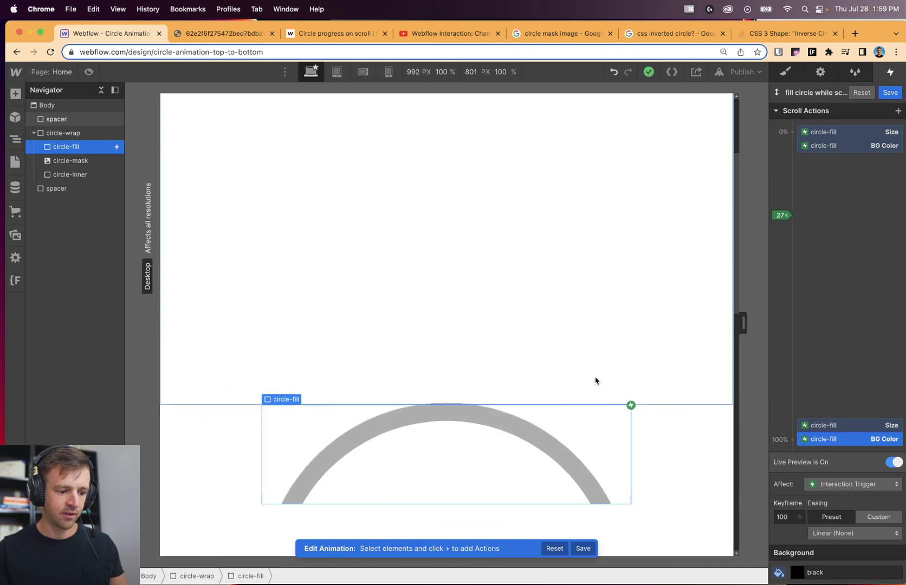
pyautogui.click(596, 382)
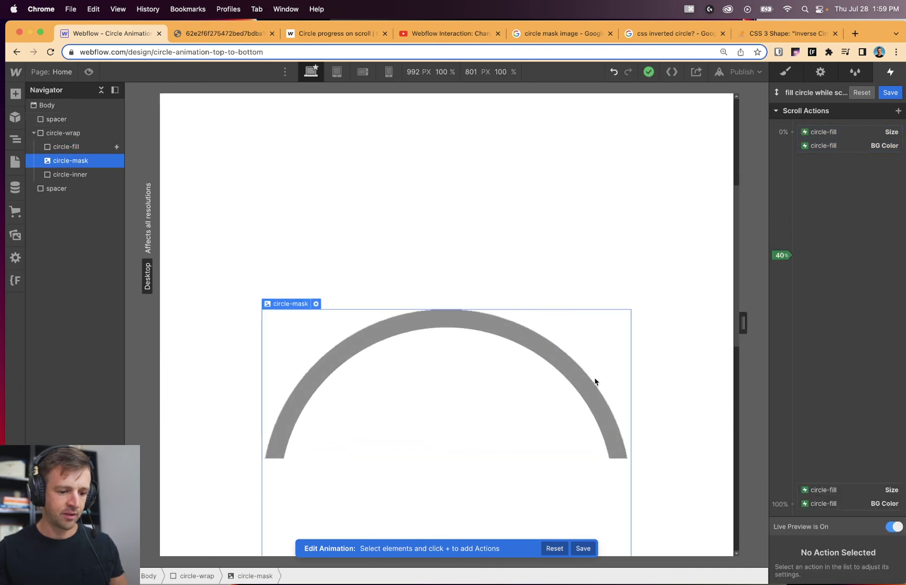
pyautogui.scroll(-6, 596, 383)
pyautogui.scroll(-8, 598, 386)
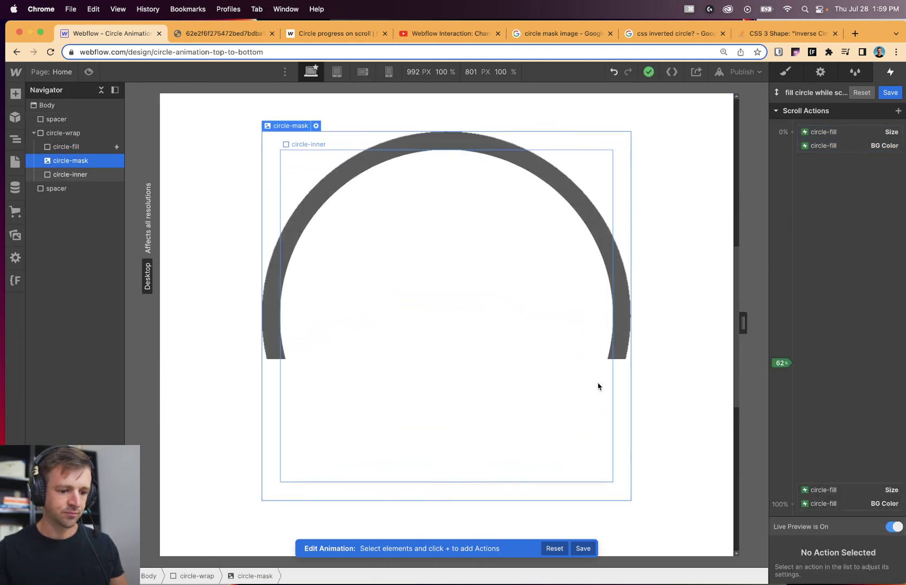
pyautogui.scroll(-4, 598, 386)
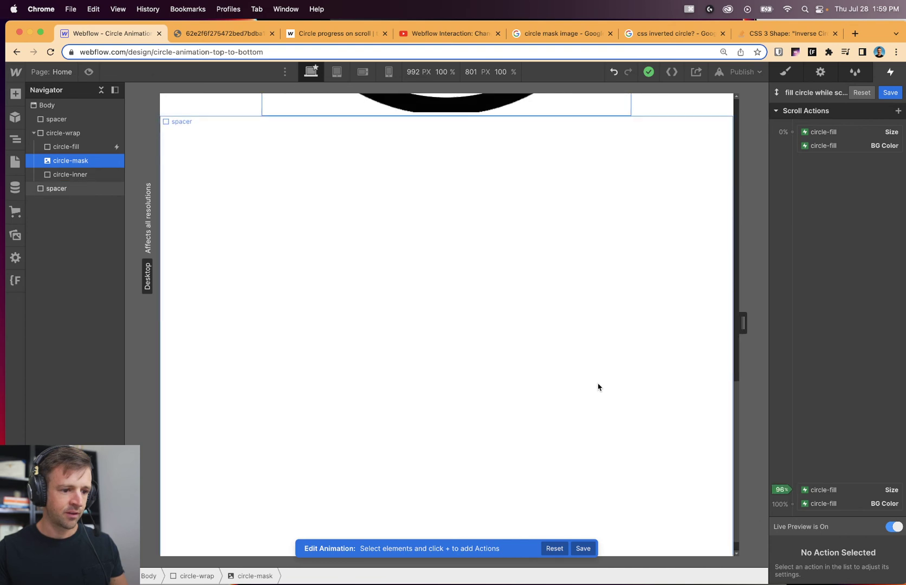
pyautogui.scroll(3, 599, 385)
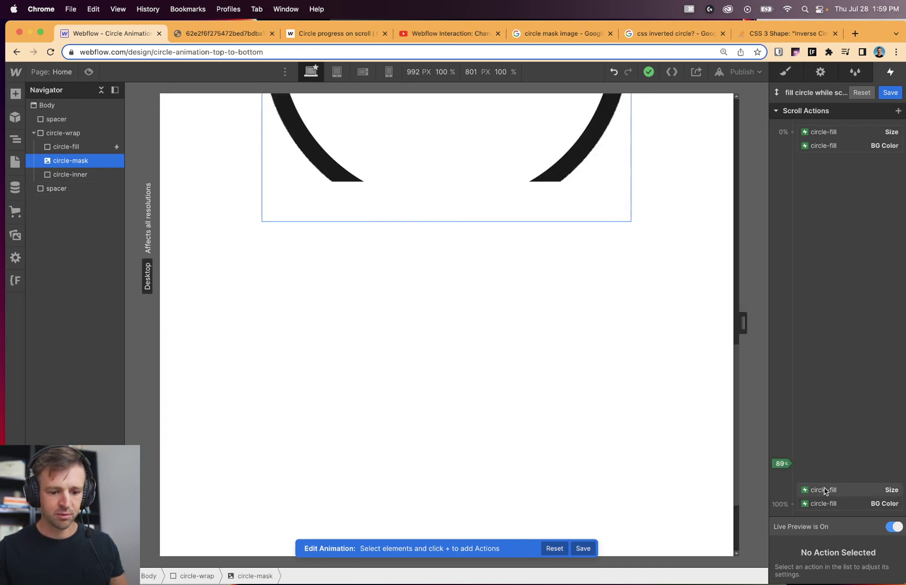
# - Move the Size action below BG Color at the 100% keyframe and save the scroll animation
pyautogui.moveTo(824, 491); pyautogui.dragTo(826, 414)
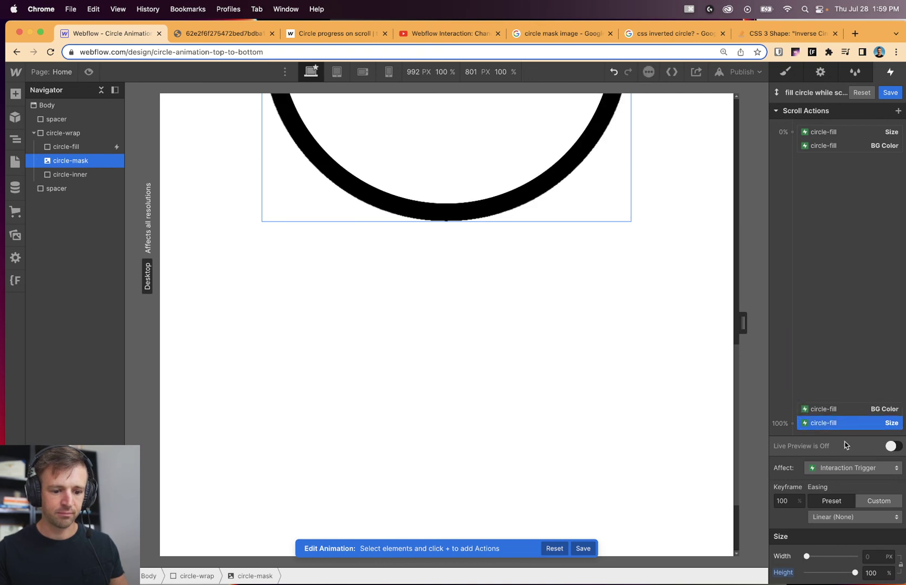
pyautogui.scroll(5, 680, 440)
pyautogui.click(880, 93)
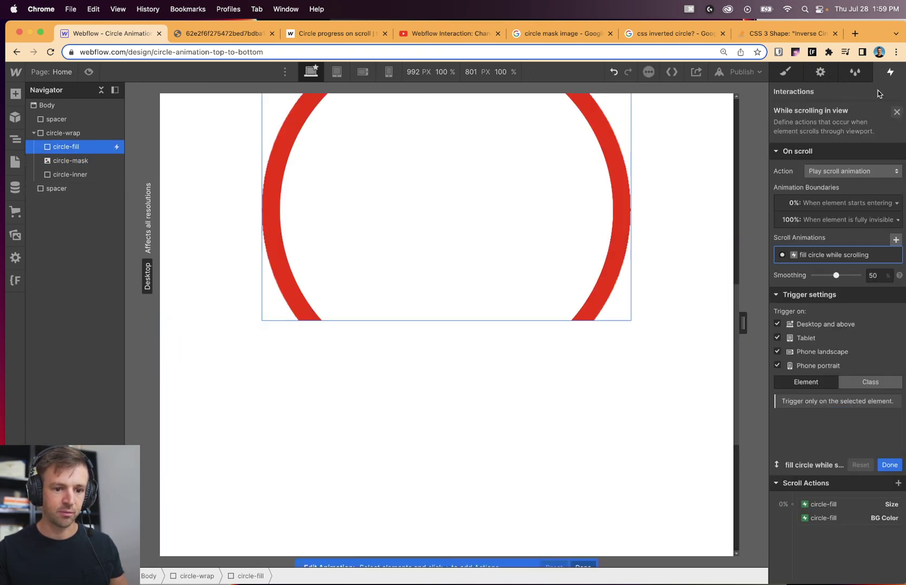
pyautogui.click(832, 203)
pyautogui.click(835, 194)
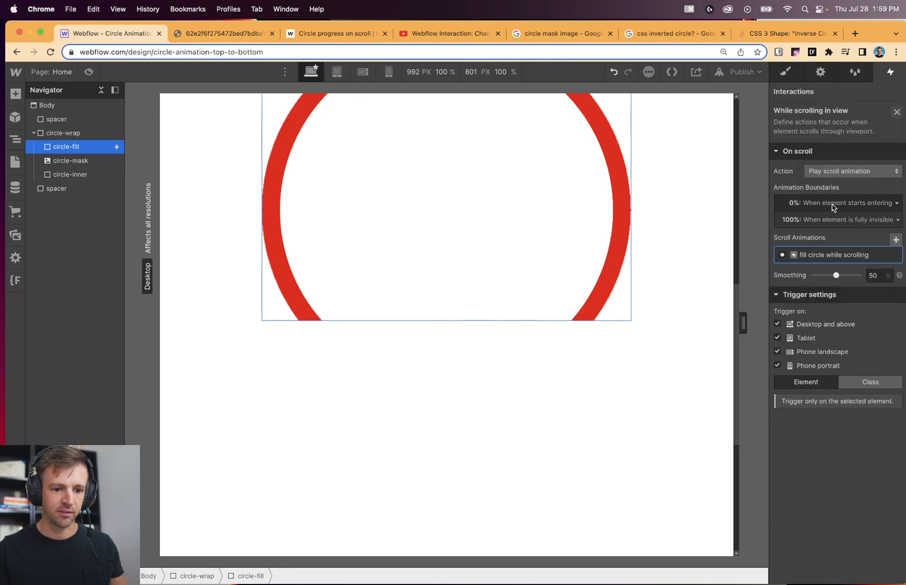
# - Change circle-fill's background color in its styles to grey #787878
pyautogui.scroll(5, 650, 274)
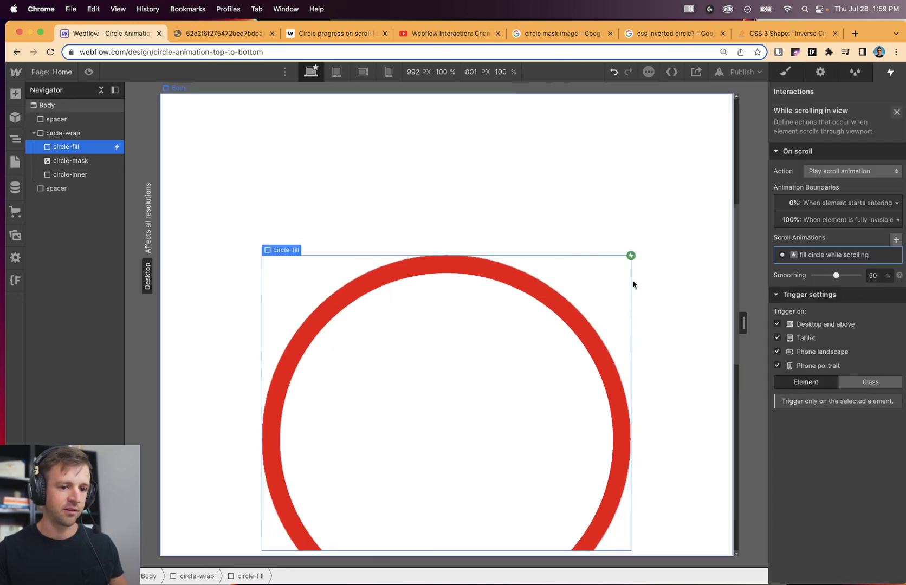
pyautogui.scroll(-2, 633, 284)
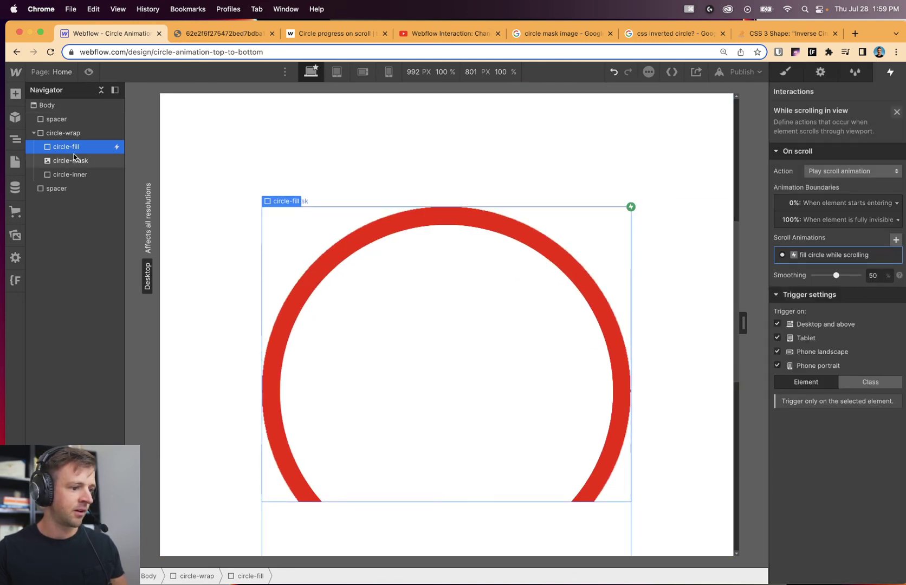
pyautogui.press('s')
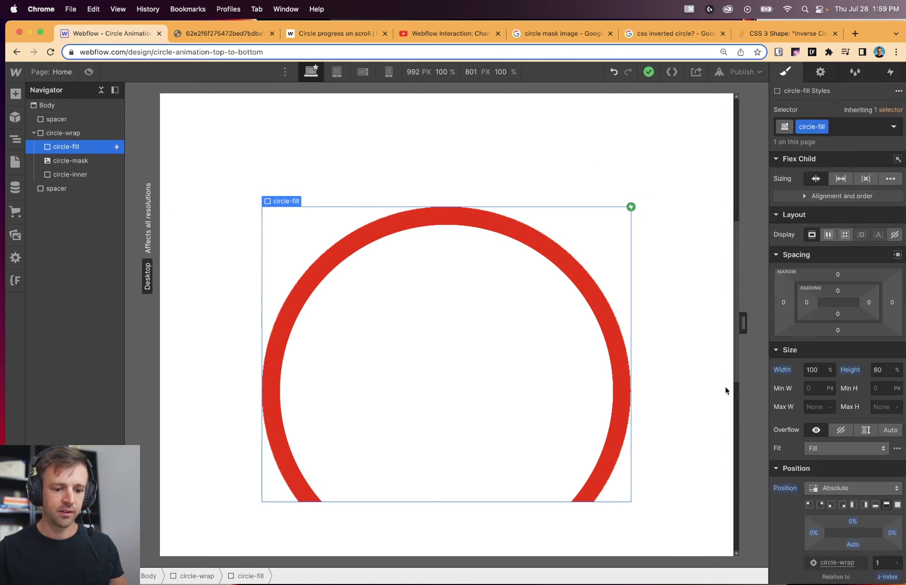
pyautogui.scroll(-2, 725, 390)
pyautogui.scroll(-5, 857, 472)
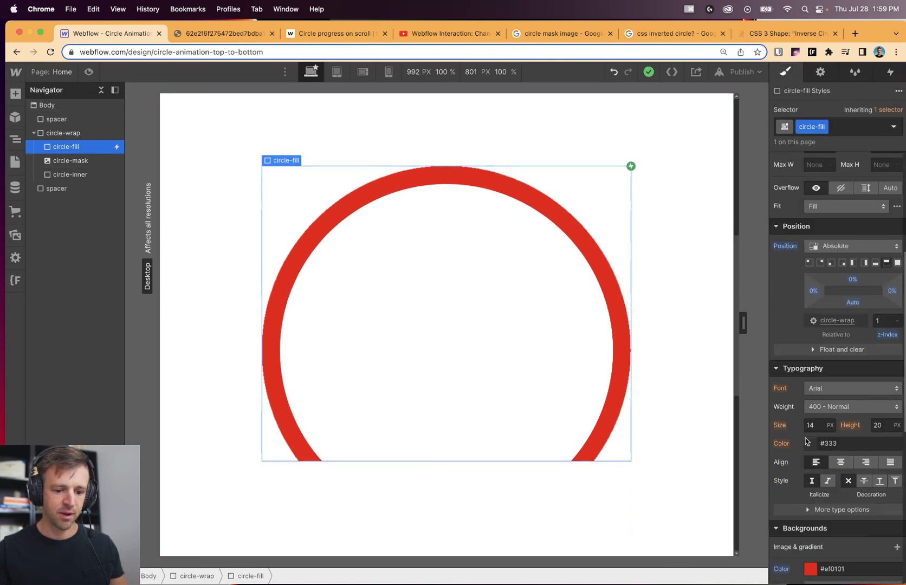
pyautogui.scroll(-4, 805, 442)
pyautogui.click(810, 378)
pyautogui.moveTo(802, 416); pyautogui.dragTo(745, 438)
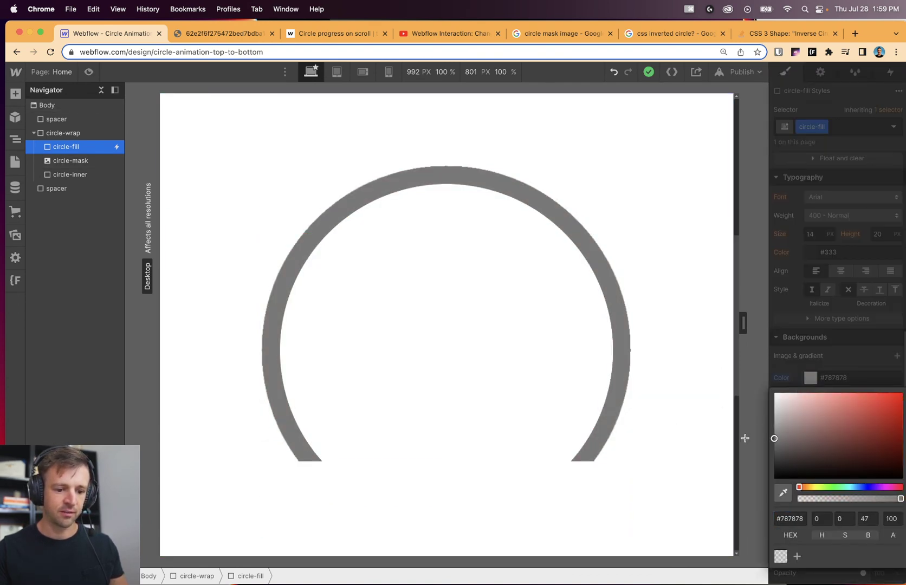
pyautogui.click(798, 375)
# - Check the forum thread "Circle progress on scroll | top to bottom" for the requested effect, and return to the Webflow Designer
pyautogui.scroll(2, 705, 354)
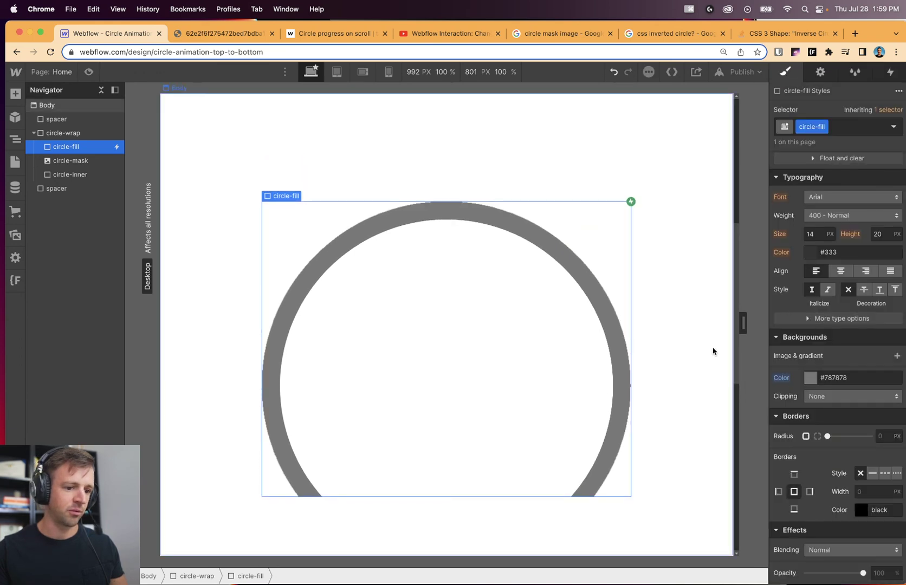
pyautogui.scroll(10, 712, 351)
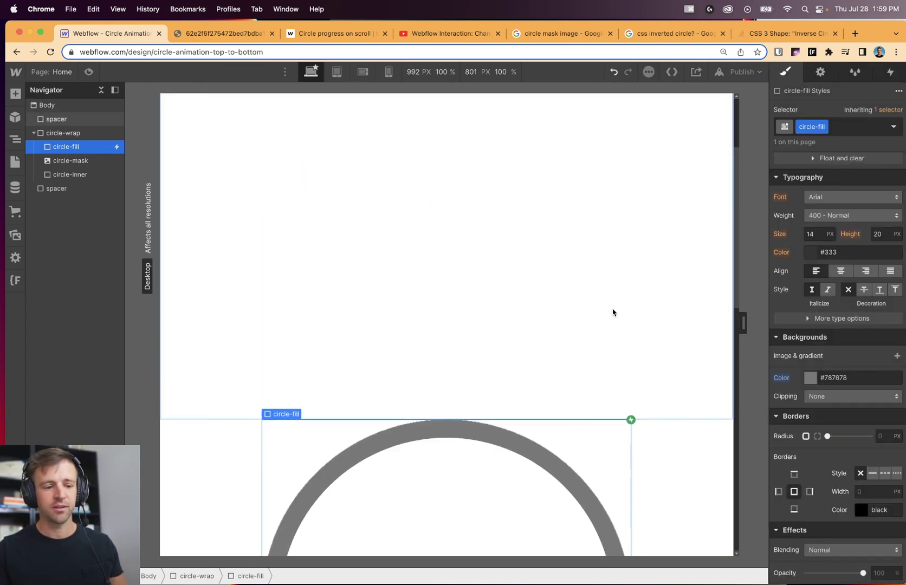
pyautogui.scroll(5, 590, 309)
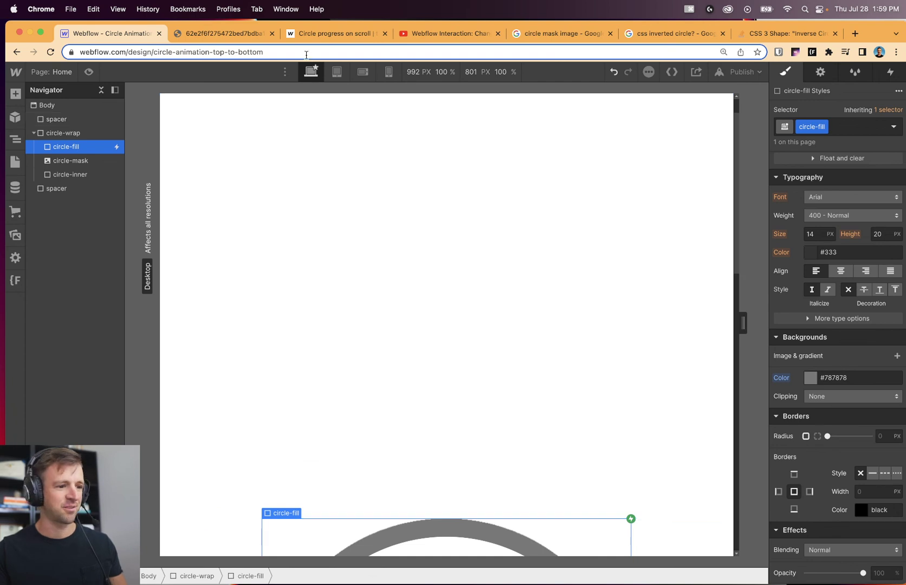
pyautogui.click(322, 41)
pyautogui.tripleClick(242, 406)
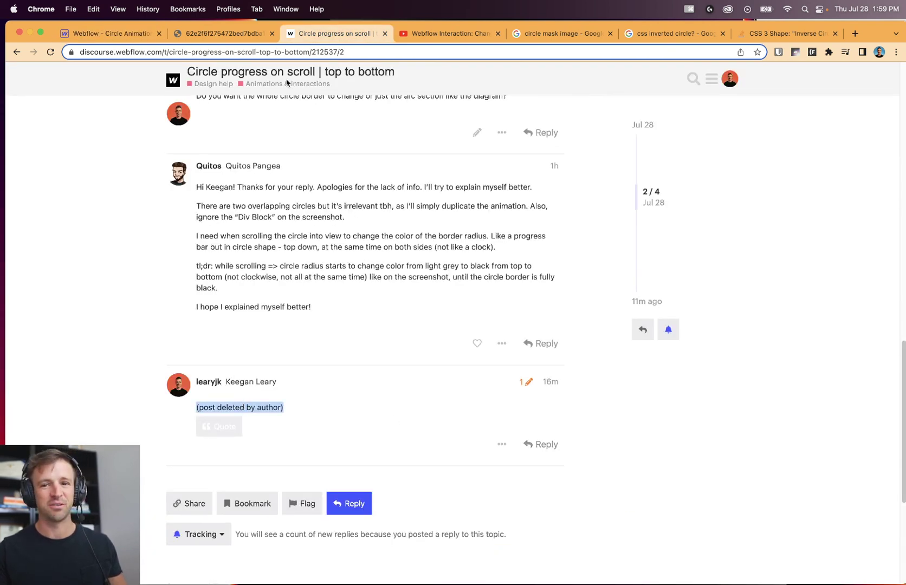
pyautogui.click(118, 33)
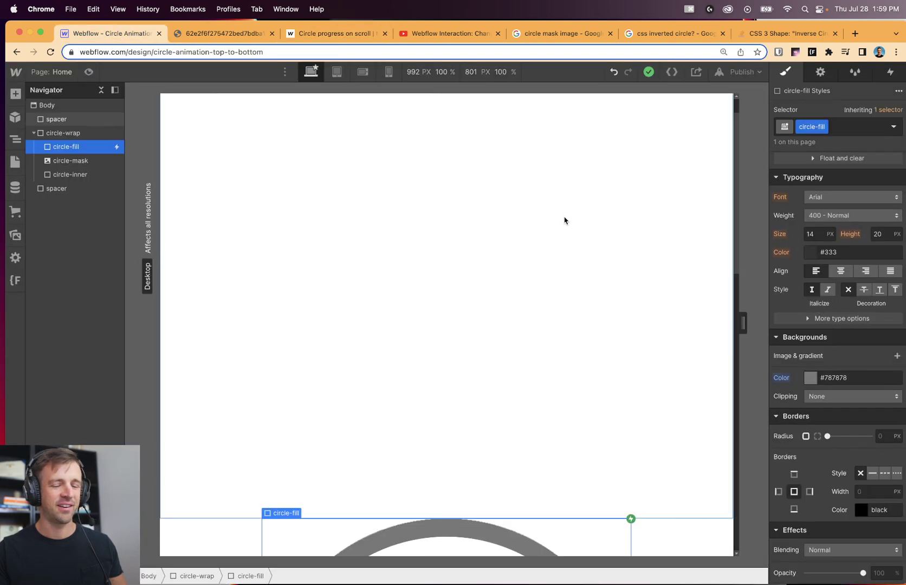